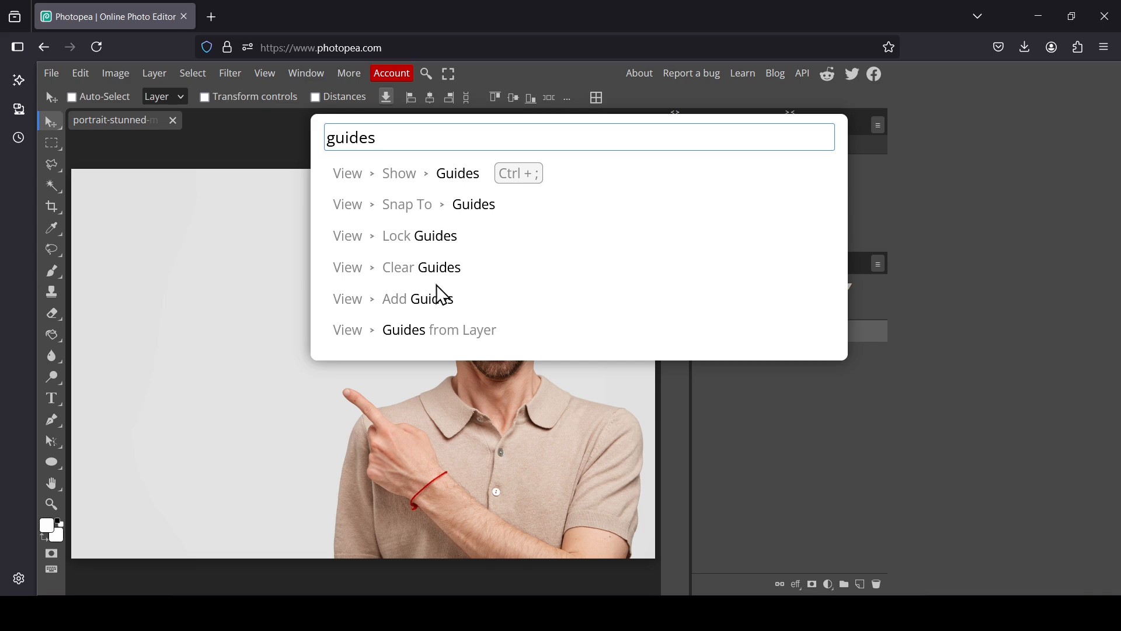
- Start adding guides with percent as the unit and place a horizontal guide at 5 percent
{"action": "left_click", "coordinate": [433, 316]}
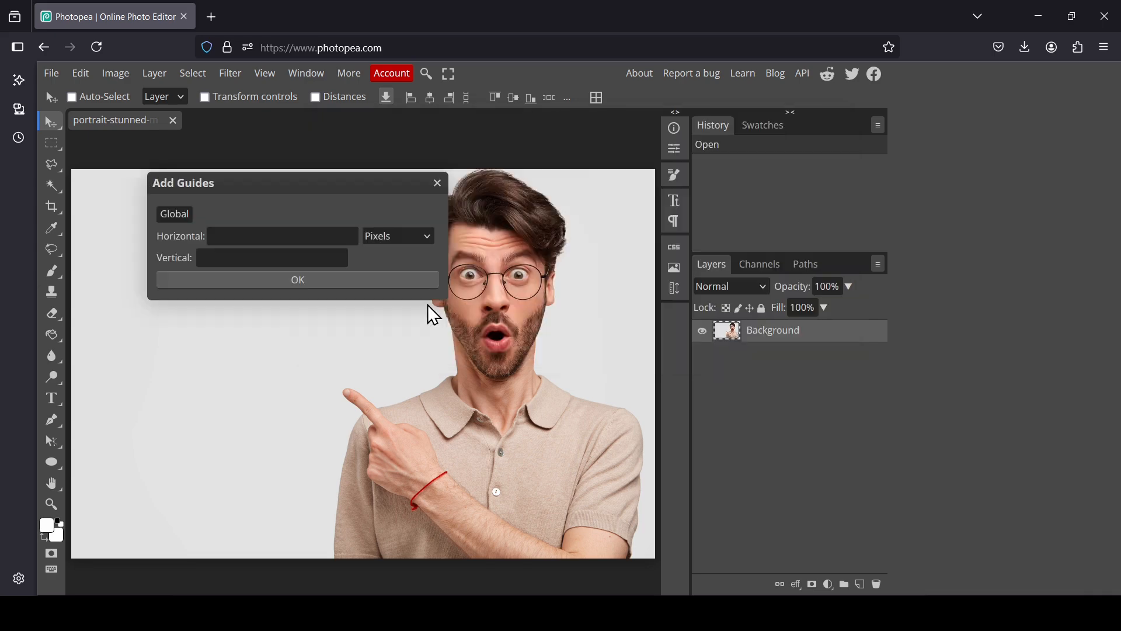
{"action": "left_click_drag", "start_coordinate": [340, 181], "coordinate": [701, 181]}
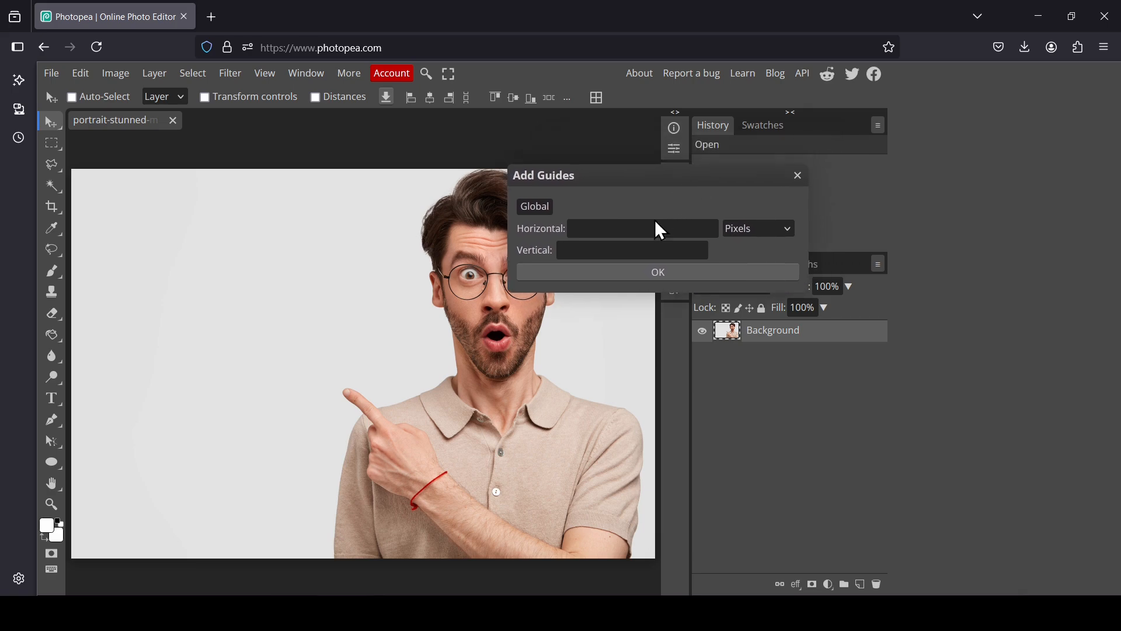
{"action": "left_click", "coordinate": [649, 234]}
{"action": "left_click", "coordinate": [766, 233]}
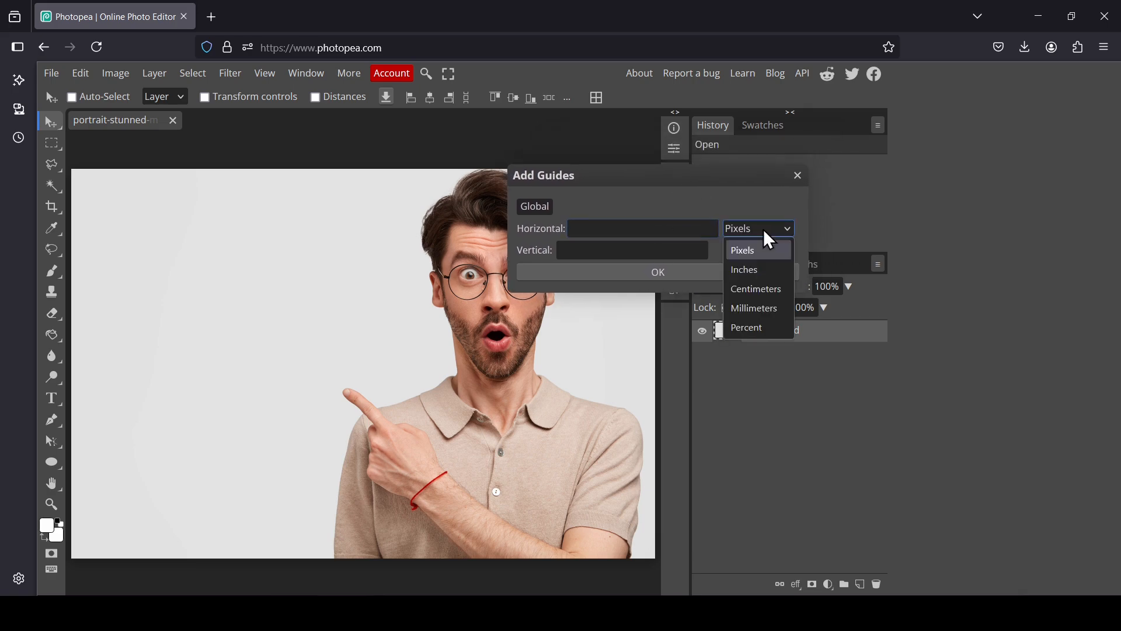
{"action": "left_click", "coordinate": [770, 342]}
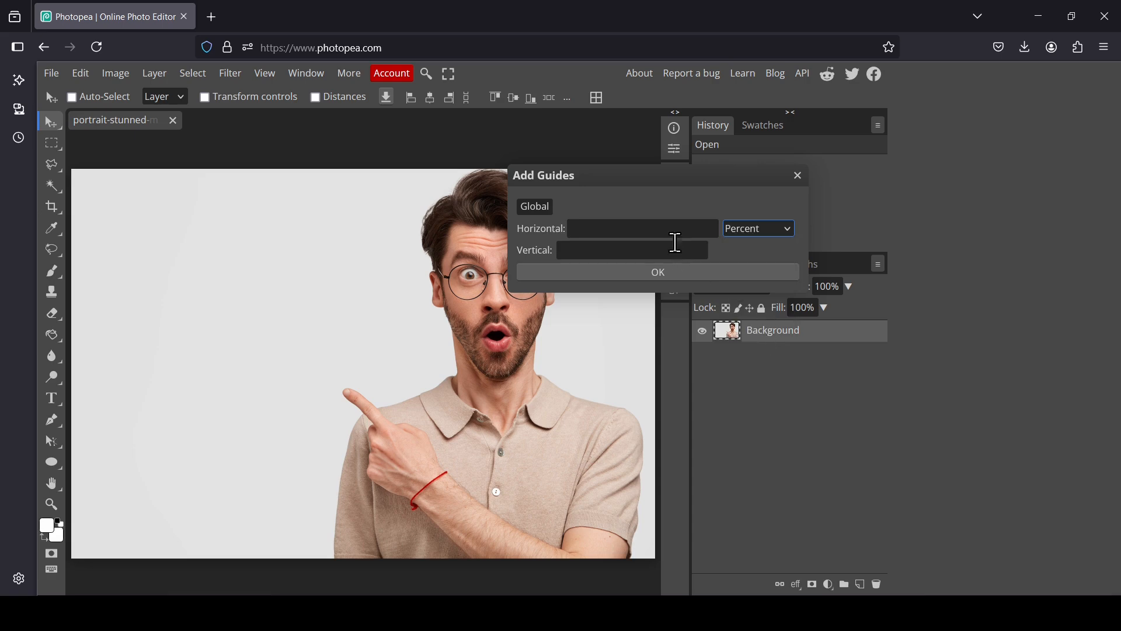
{"action": "left_click", "coordinate": [666, 230]}
{"action": "type", "text": "5"}
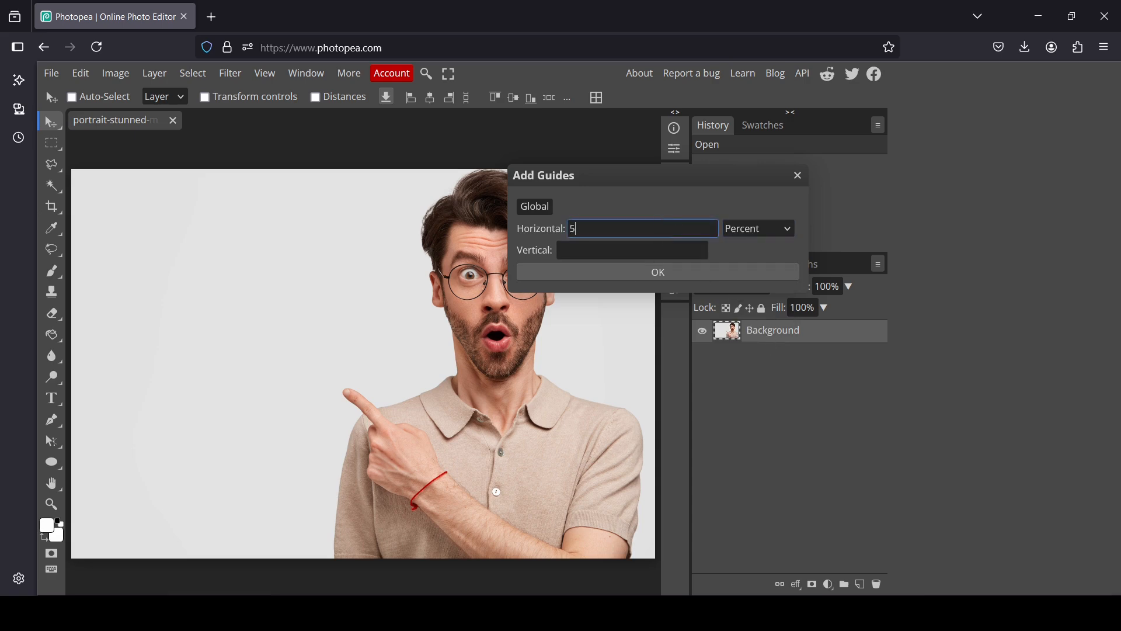
{"action": "key", "text": "Return"}
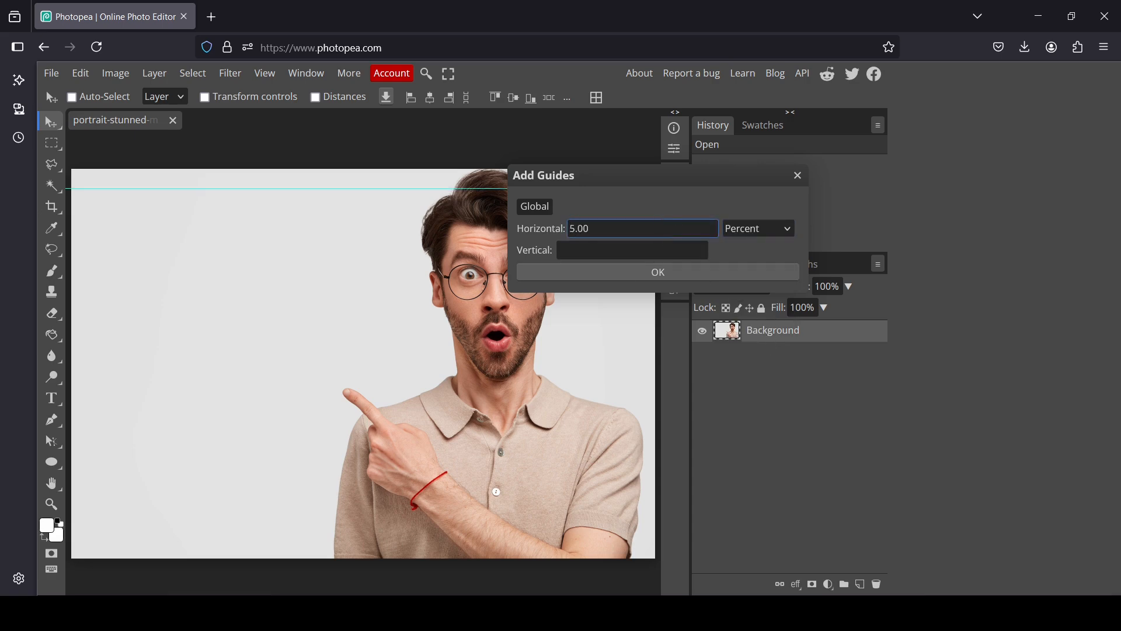
- Add a vertical guide at 5 percent and a second horizontal guide at 95 percent, and apply the guides
{"action": "left_click", "coordinate": [577, 255]}
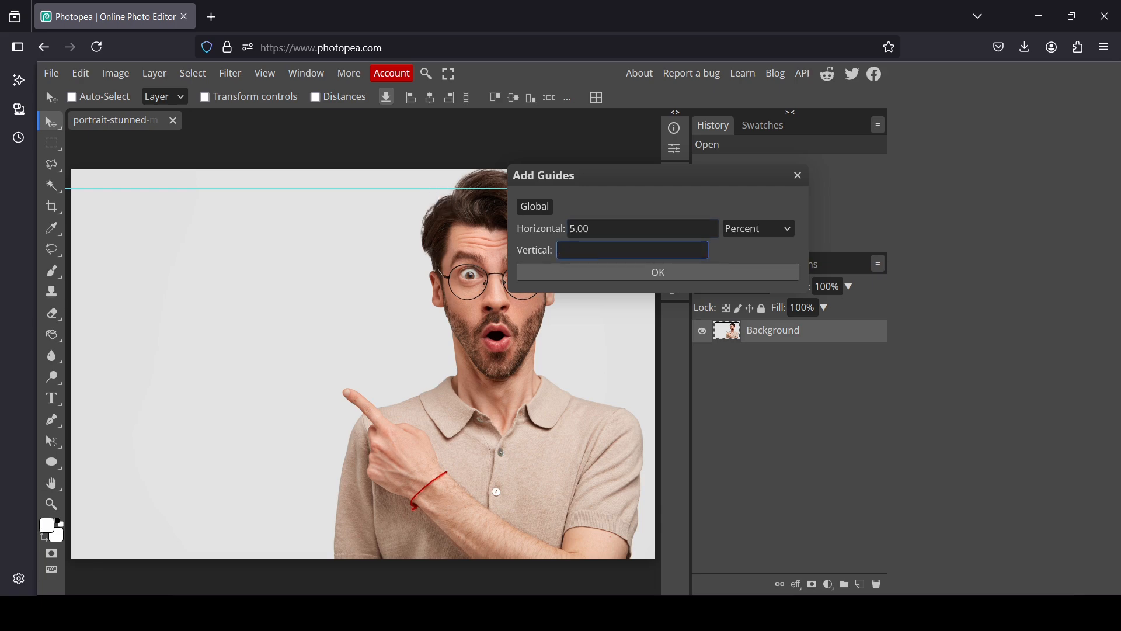
{"action": "type", "text": "5"}
{"action": "key", "text": "Return"}
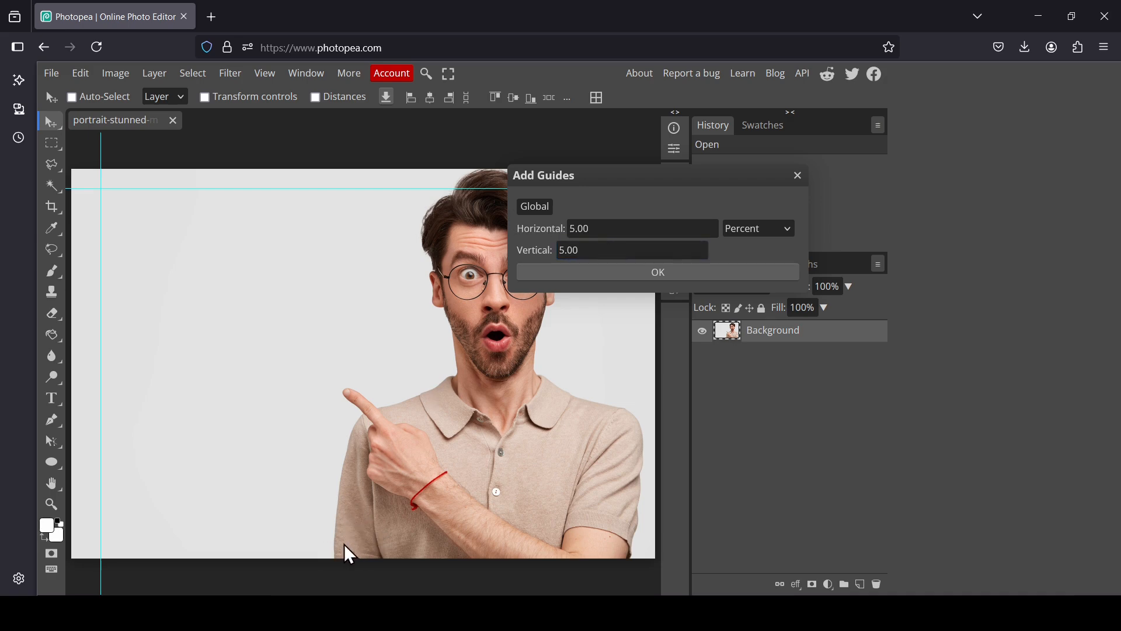
{"action": "left_click", "coordinate": [625, 227]}
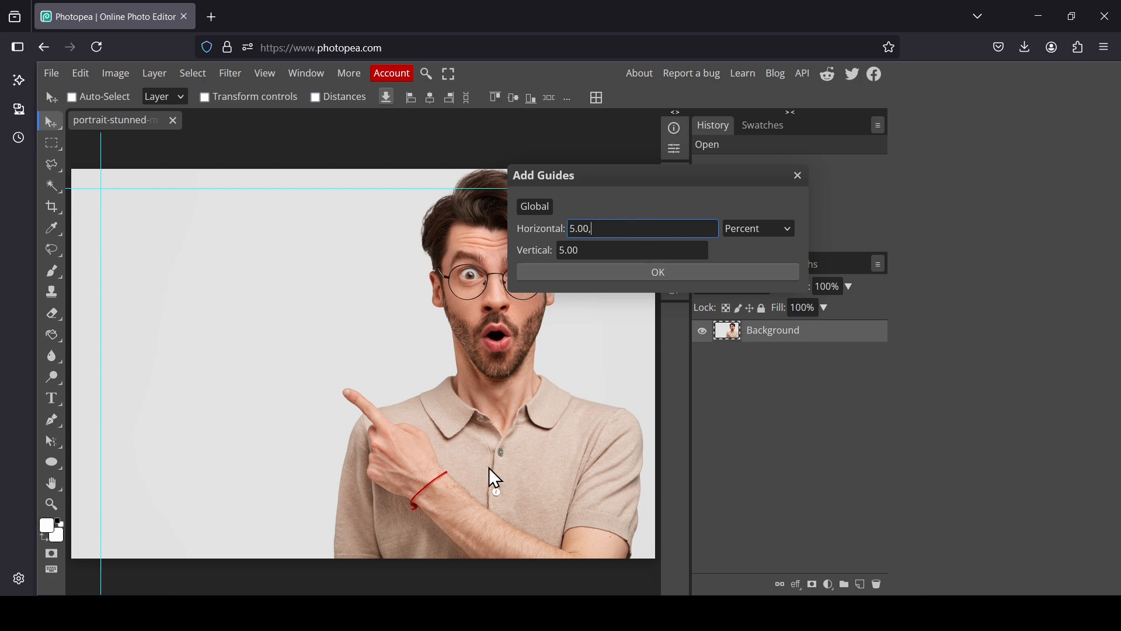
{"action": "type", "text": "95.00"}
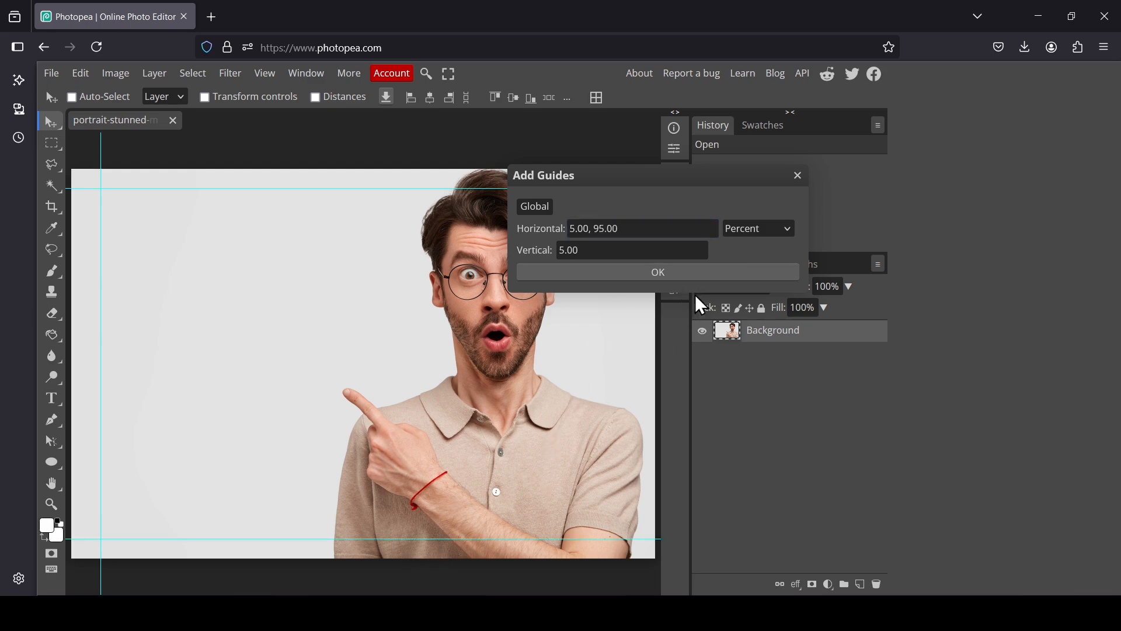
{"action": "left_click", "coordinate": [706, 277]}
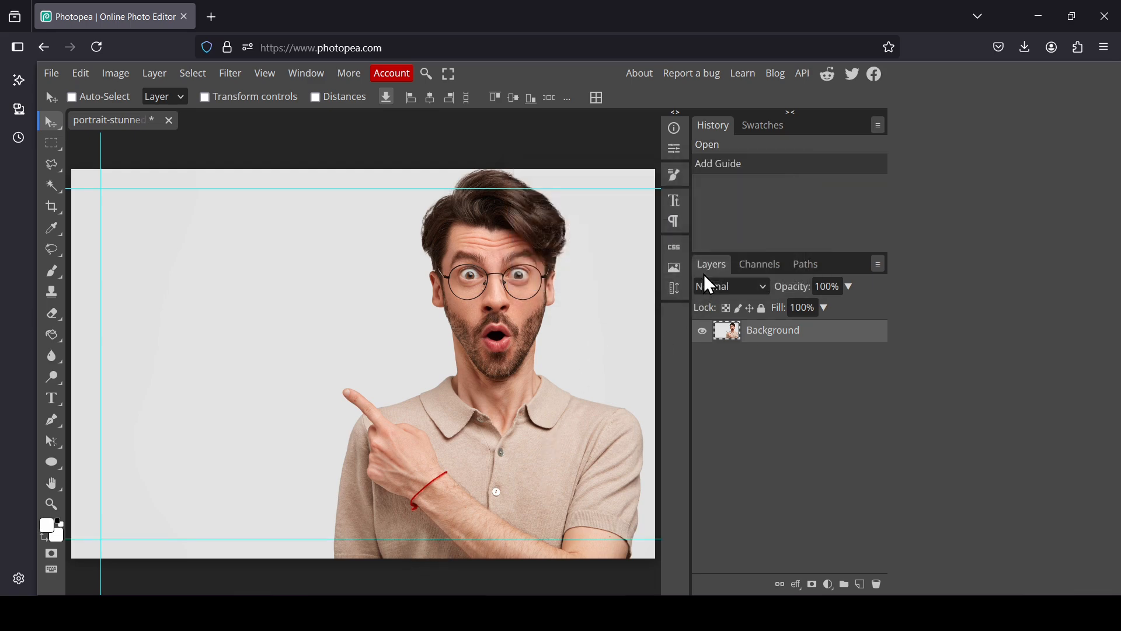
- Check whether snapping to guides is enabled
{"action": "left_click", "coordinate": [262, 80]}
{"action": "mouse_move", "coordinate": [330, 342]}
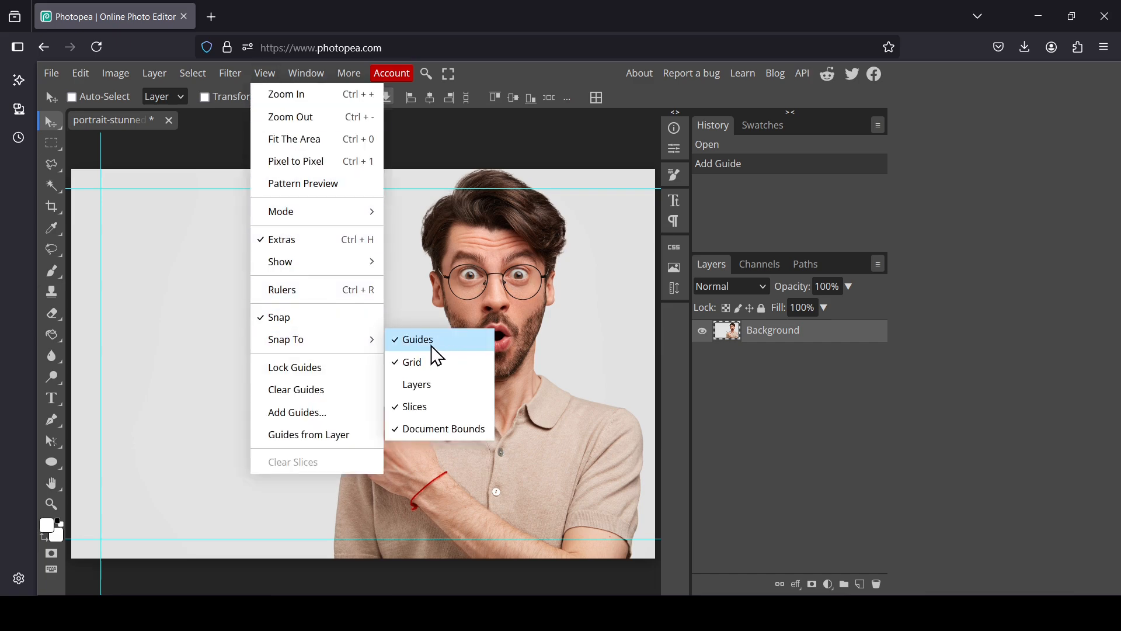
{"action": "left_click", "coordinate": [426, 71]}
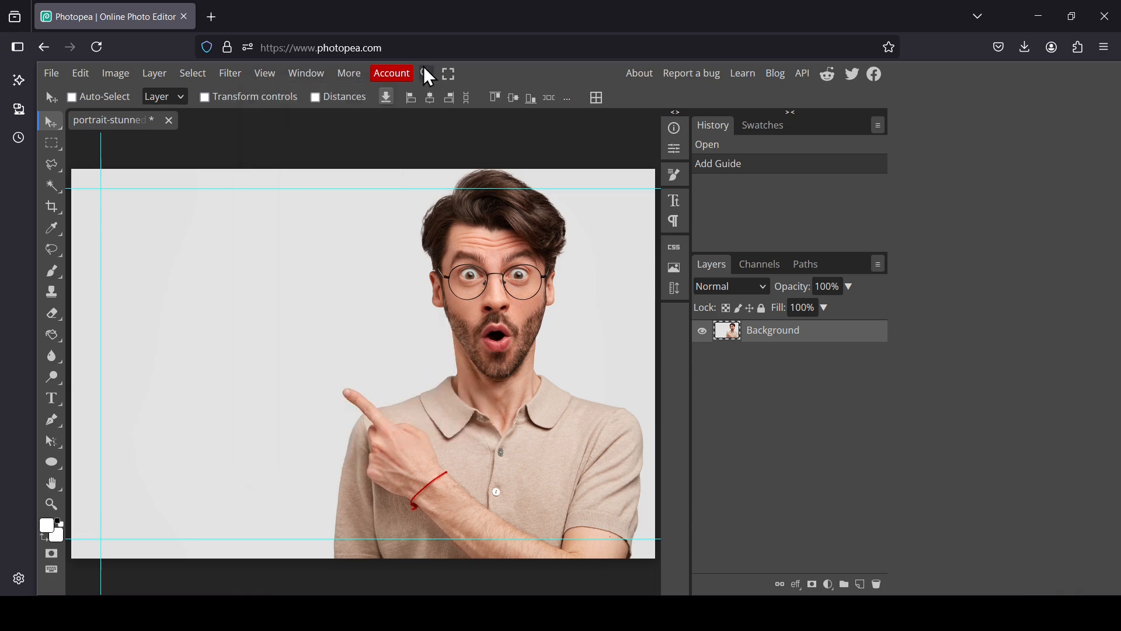
- Hide the guides using the command search and show them again
{"action": "left_click", "coordinate": [426, 72]}
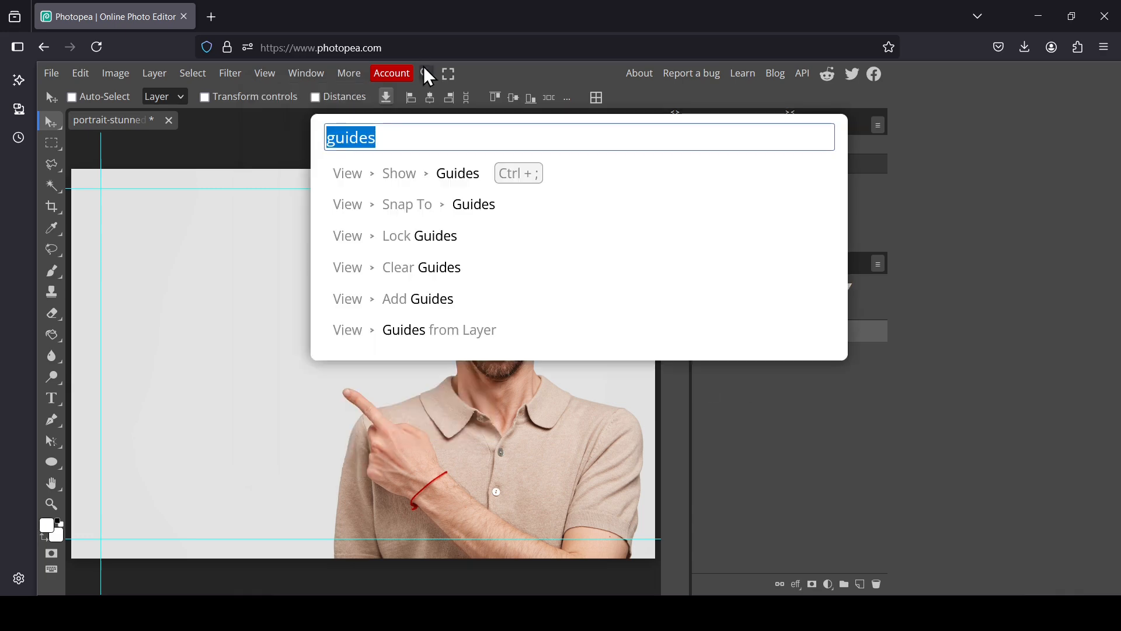
{"action": "left_click", "coordinate": [458, 180]}
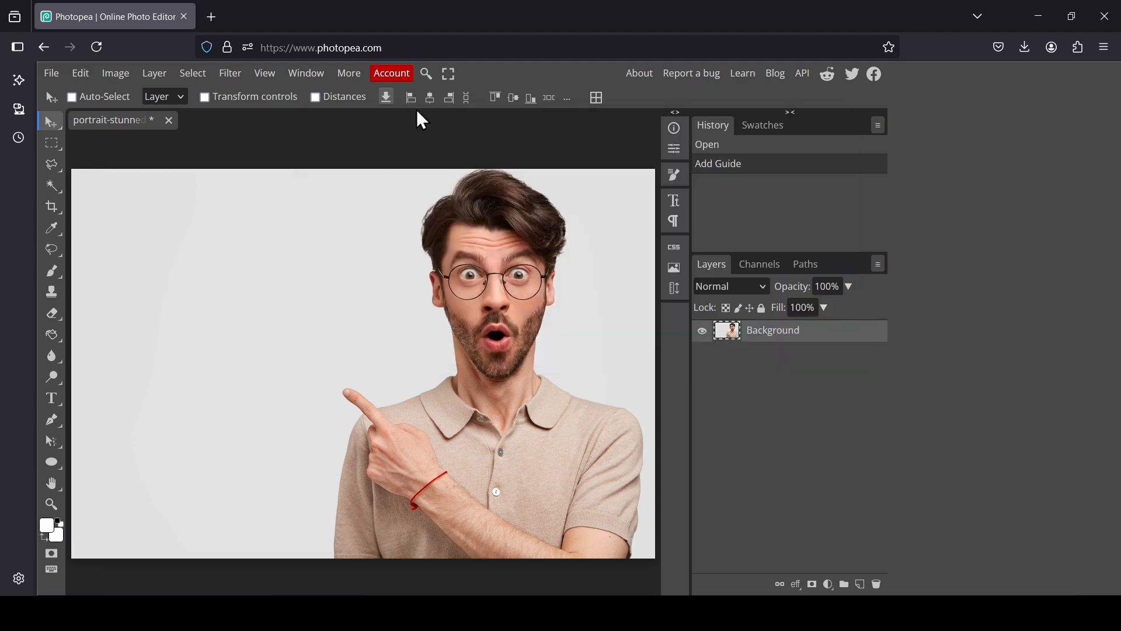
{"action": "left_click", "coordinate": [426, 74]}
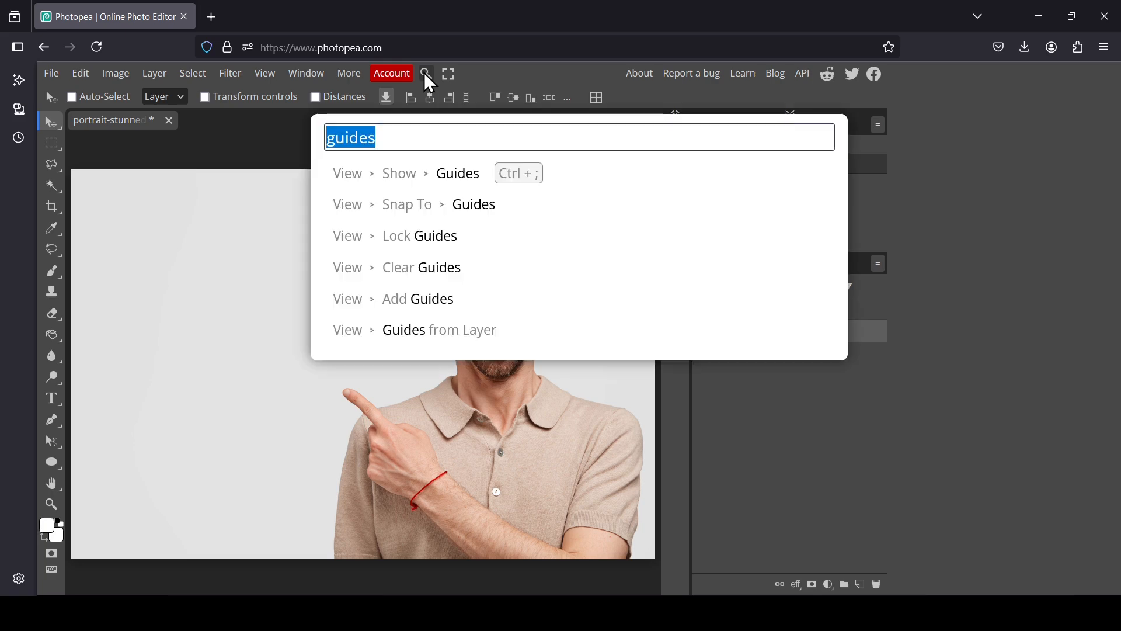
{"action": "left_click", "coordinate": [430, 176]}
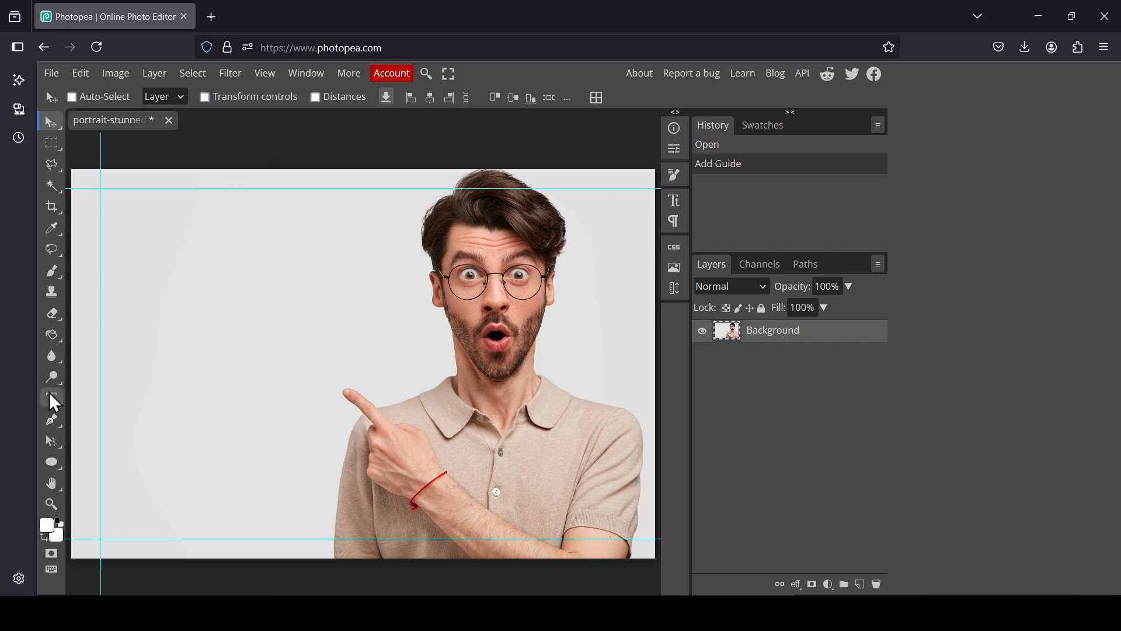
- Start a Pen path at the lower-left guide intersection, up to the upper-left intersection and along the upper guide to the man's hair
{"action": "left_click", "coordinate": [55, 425]}
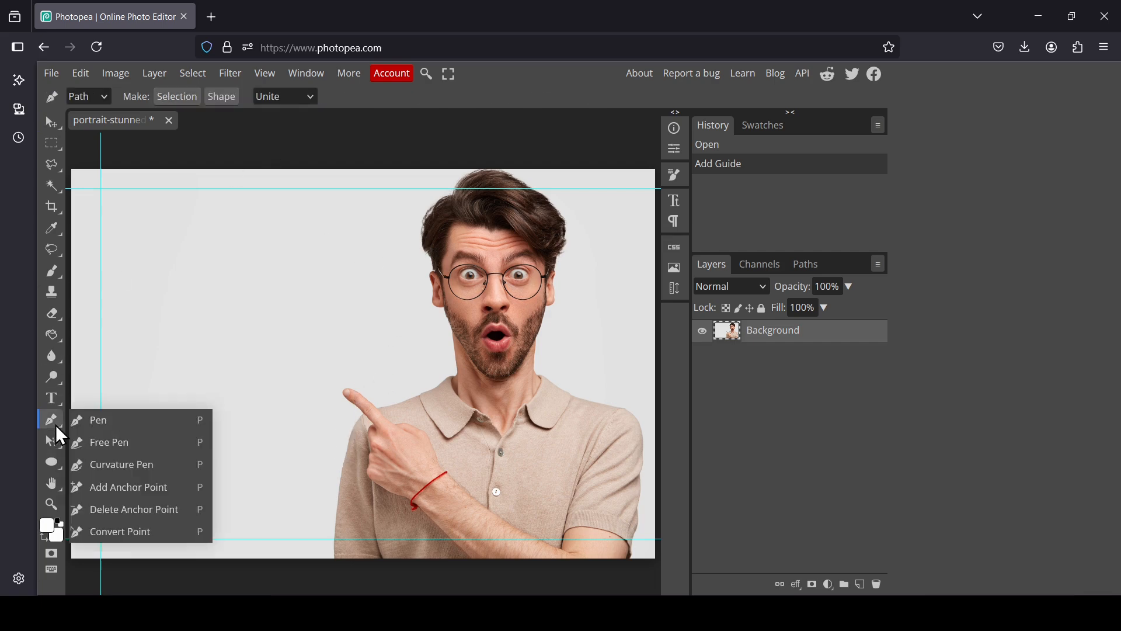
{"action": "left_click", "coordinate": [127, 427]}
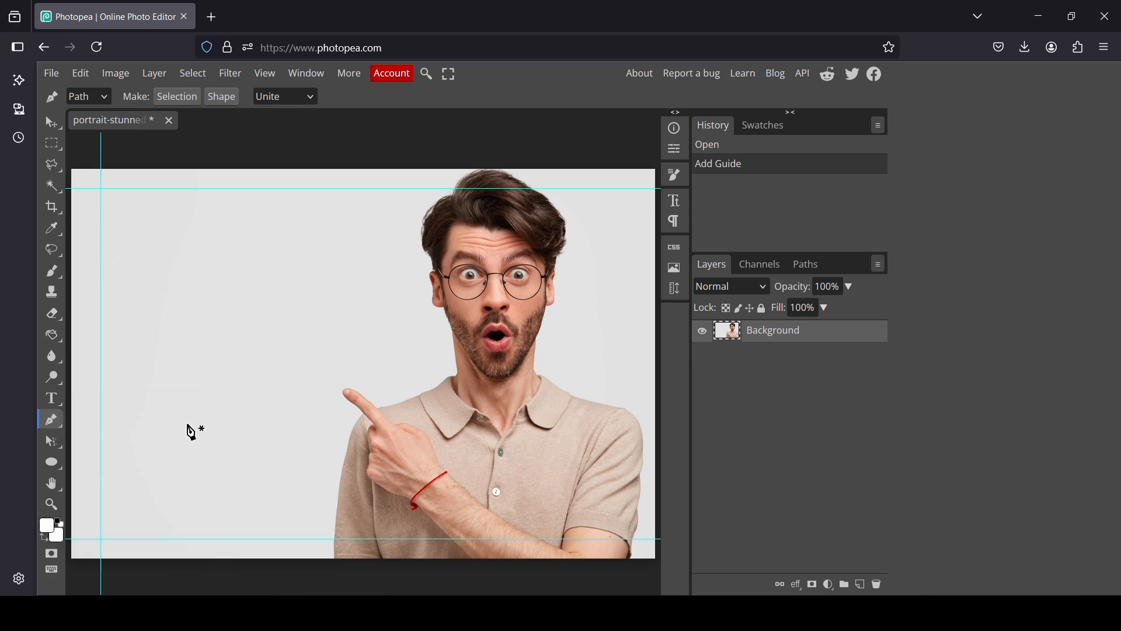
{"action": "left_click", "coordinate": [101, 539]}
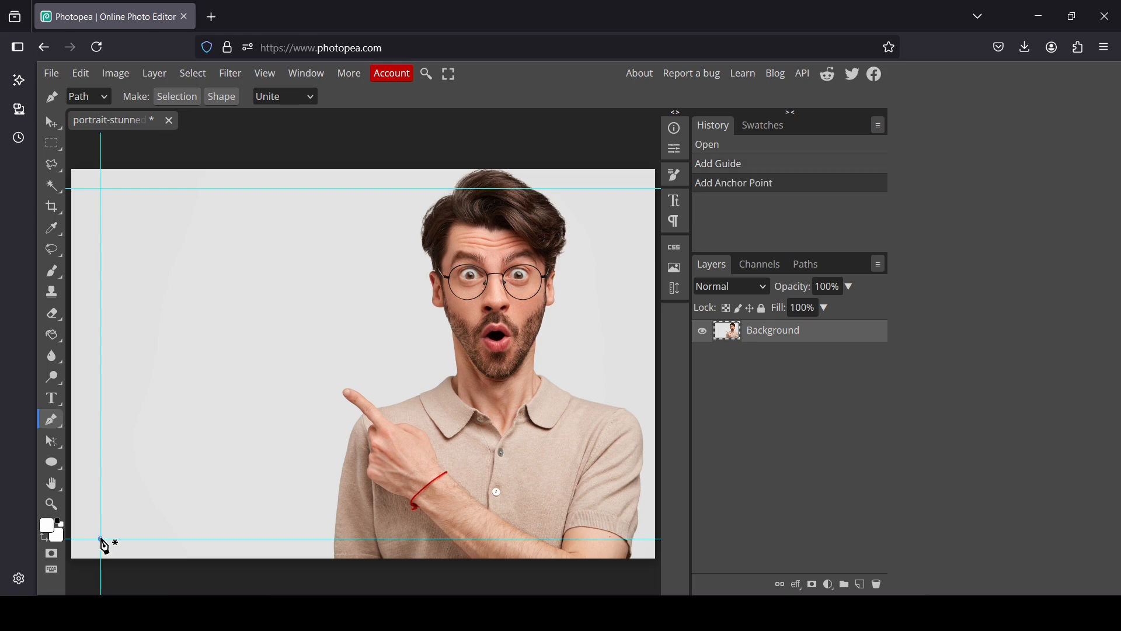
{"action": "left_click", "coordinate": [101, 189]}
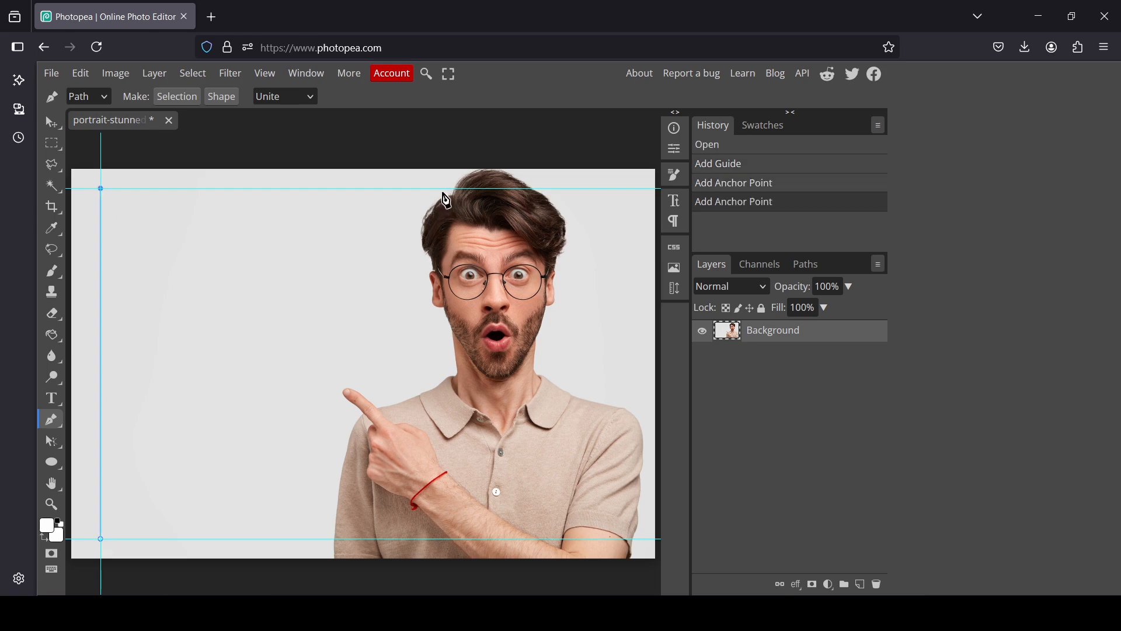
{"action": "left_click", "coordinate": [444, 188]}
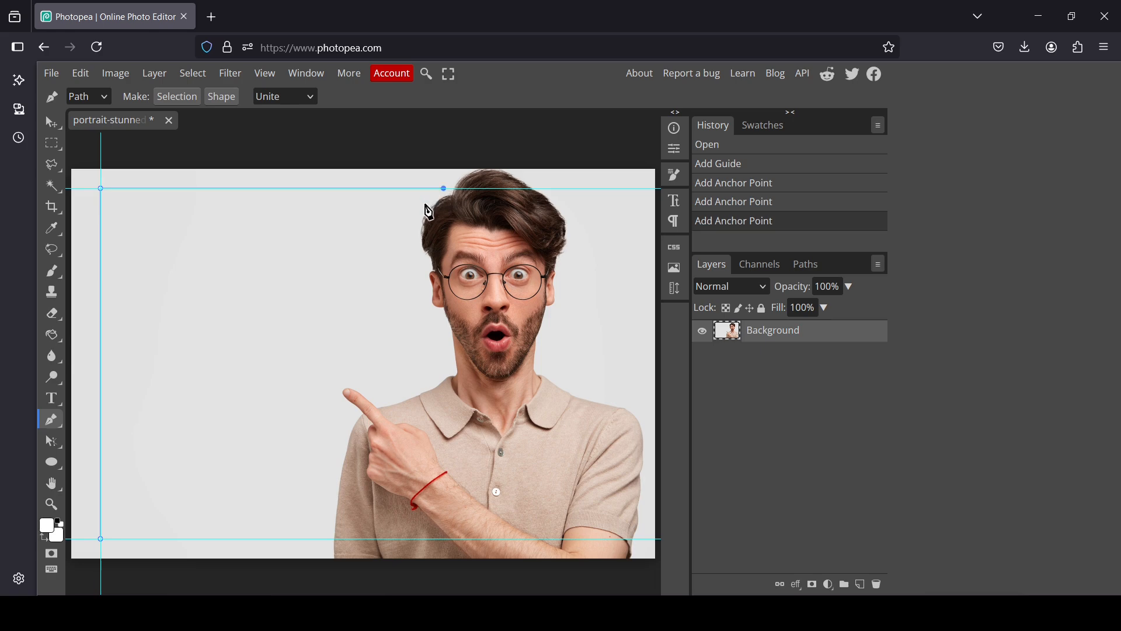
- Continue the path with anchor points just outside the man's hair, face, neck and shoulder, ending around his pointing fingertip
{"action": "left_click", "coordinate": [426, 204]}
{"action": "left_click", "coordinate": [414, 222]}
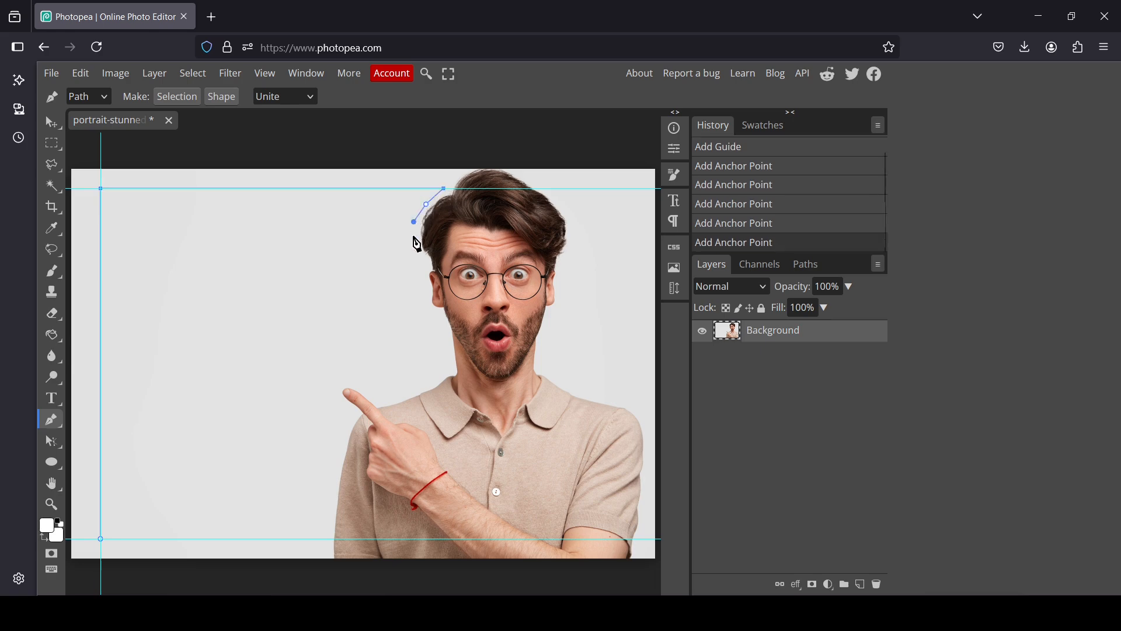
{"action": "left_click", "coordinate": [415, 239]}
{"action": "left_click", "coordinate": [424, 264]}
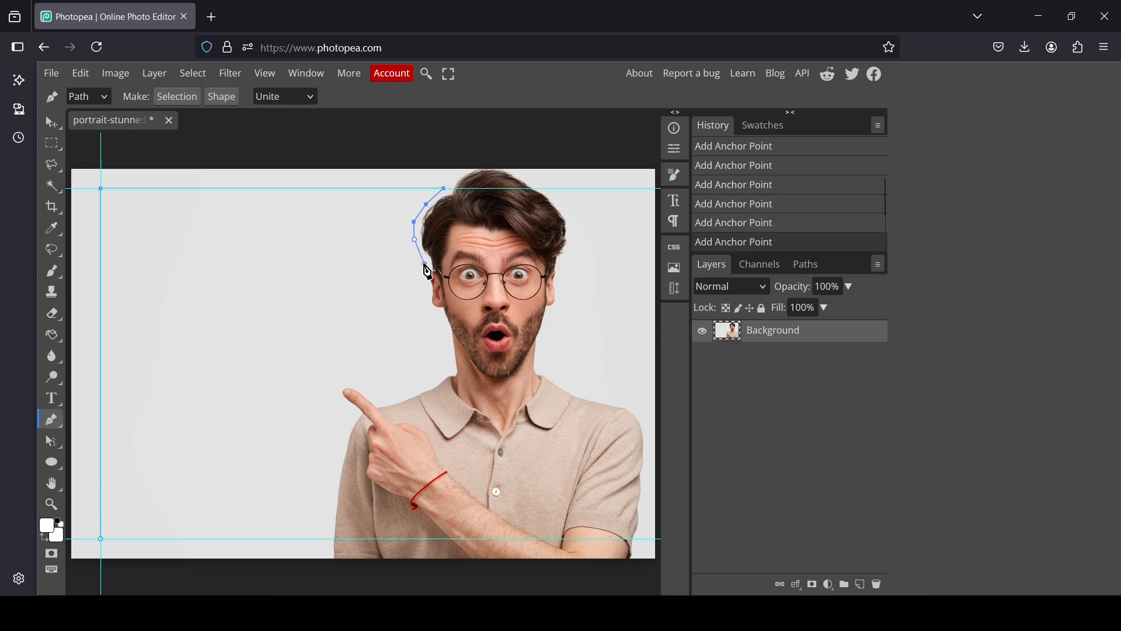
{"action": "left_click", "coordinate": [424, 276]}
{"action": "left_click", "coordinate": [426, 294]}
{"action": "left_click", "coordinate": [429, 309]}
{"action": "left_click", "coordinate": [442, 318]}
{"action": "left_click", "coordinate": [447, 339]}
{"action": "left_click", "coordinate": [452, 360]}
{"action": "left_click", "coordinate": [451, 368]}
{"action": "left_click", "coordinate": [436, 378]}
{"action": "left_click", "coordinate": [420, 389]}
{"action": "left_click", "coordinate": [337, 394]}
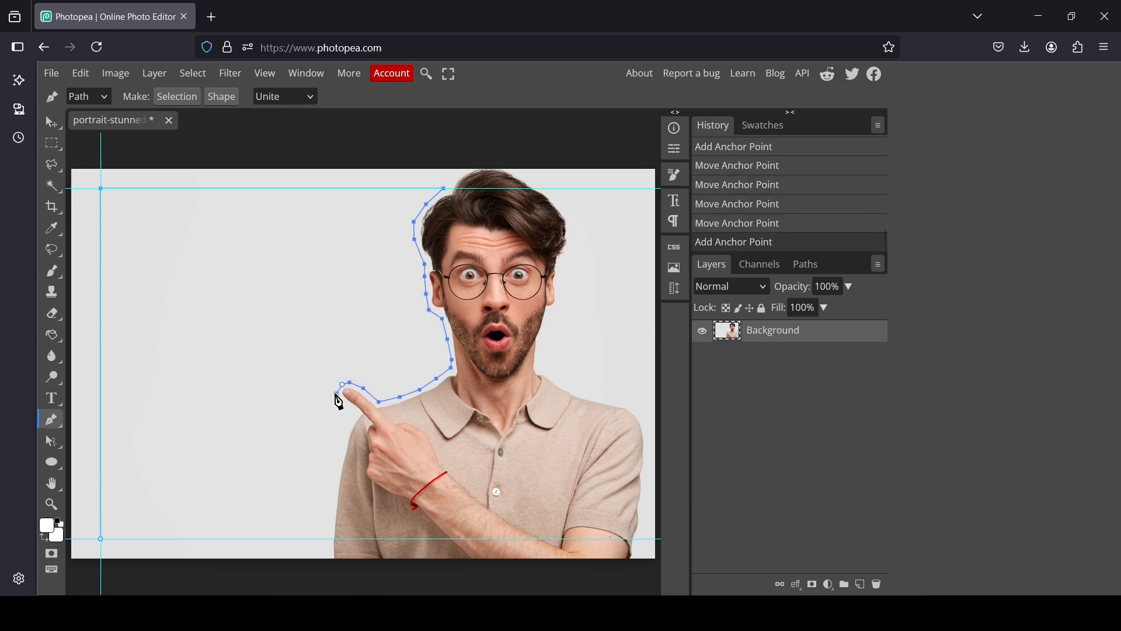
- Trace the path below the finger and down beside the sleeve to the lower guide, and close it at the starting point
{"action": "left_click", "coordinate": [358, 414]}
{"action": "left_click", "coordinate": [349, 428]}
{"action": "left_click", "coordinate": [343, 447]}
{"action": "left_click", "coordinate": [336, 475]}
{"action": "left_click", "coordinate": [333, 503]}
{"action": "left_click", "coordinate": [331, 538]}
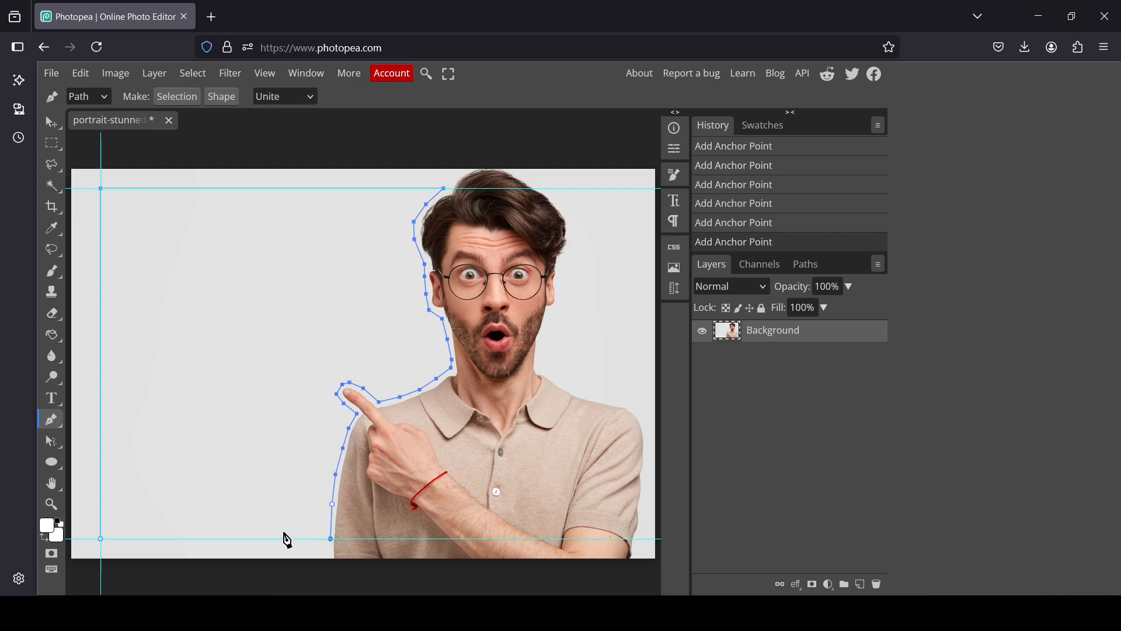
{"action": "left_click", "coordinate": [101, 538]}
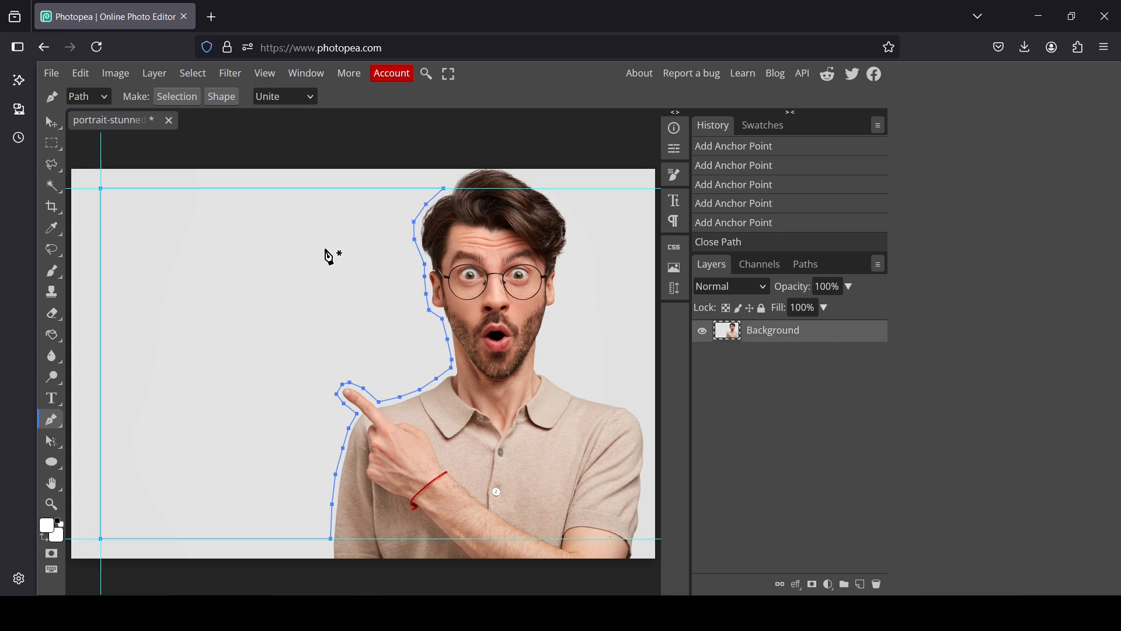
- Set up the Type Tool with the DejaVu Sans font in the Book style
{"action": "left_click", "coordinate": [59, 401]}
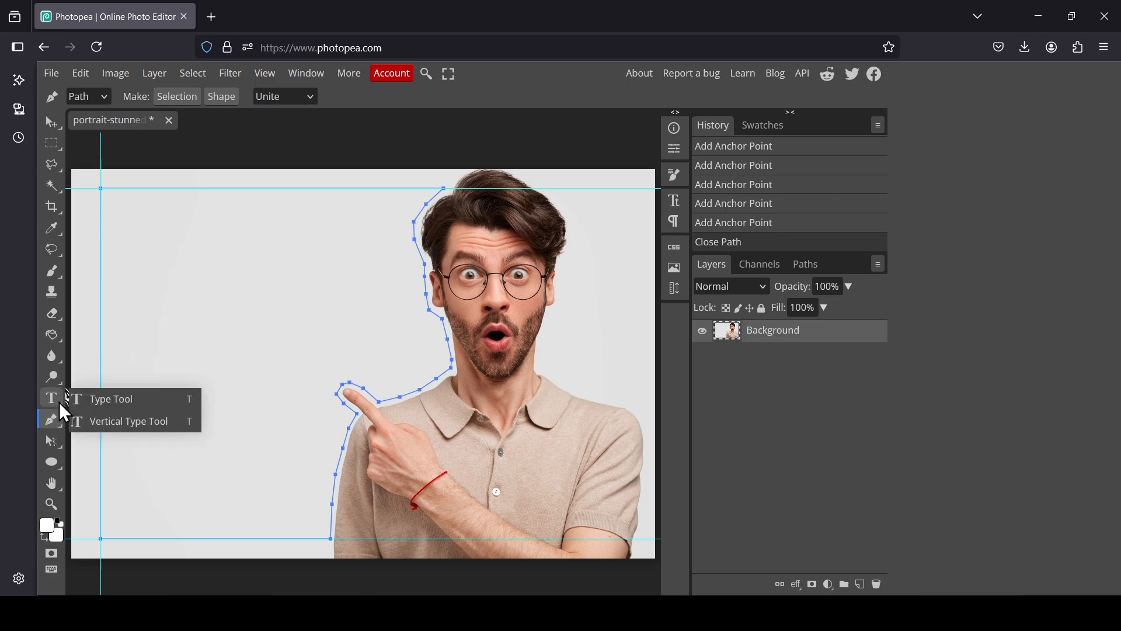
{"action": "left_click", "coordinate": [106, 402]}
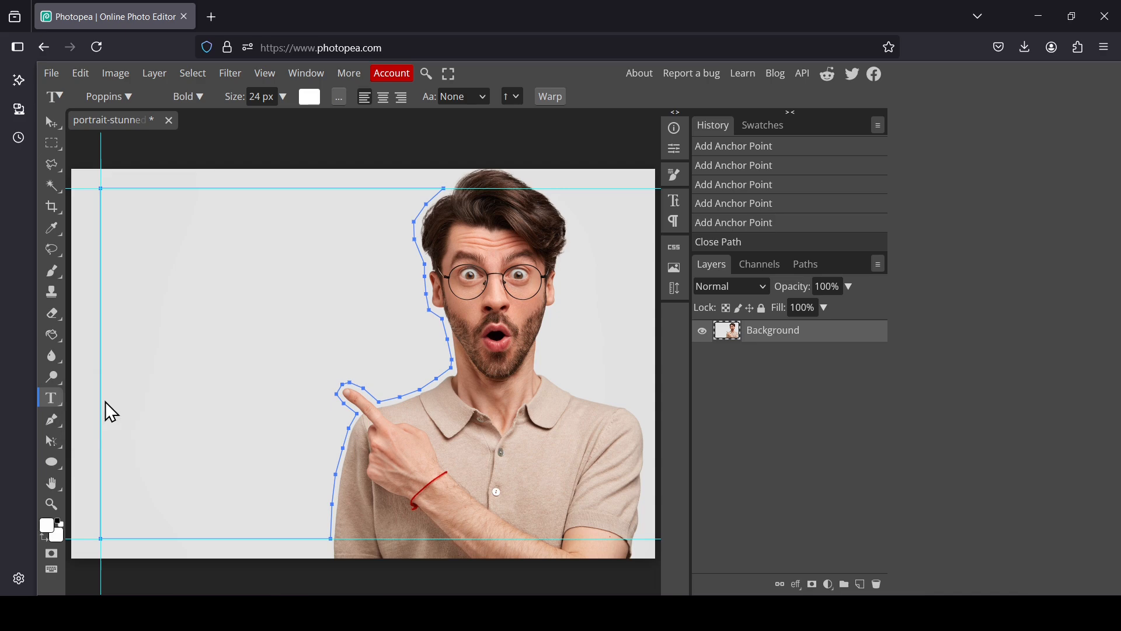
{"action": "left_click", "coordinate": [125, 100]}
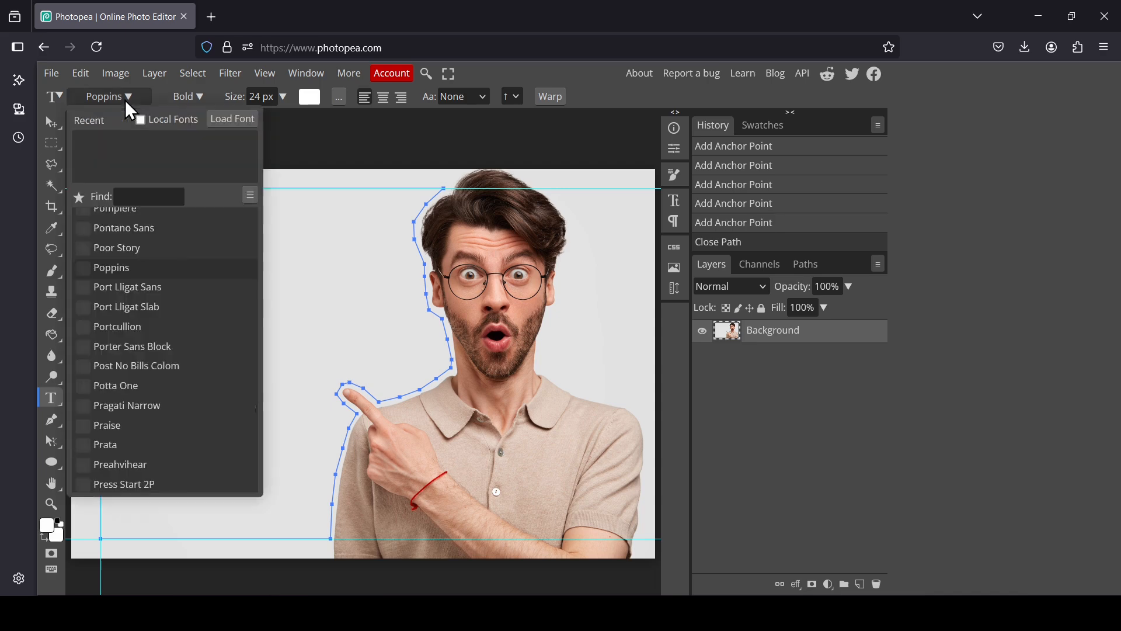
{"action": "left_click", "coordinate": [132, 195]}
{"action": "type", "text": "dej"}
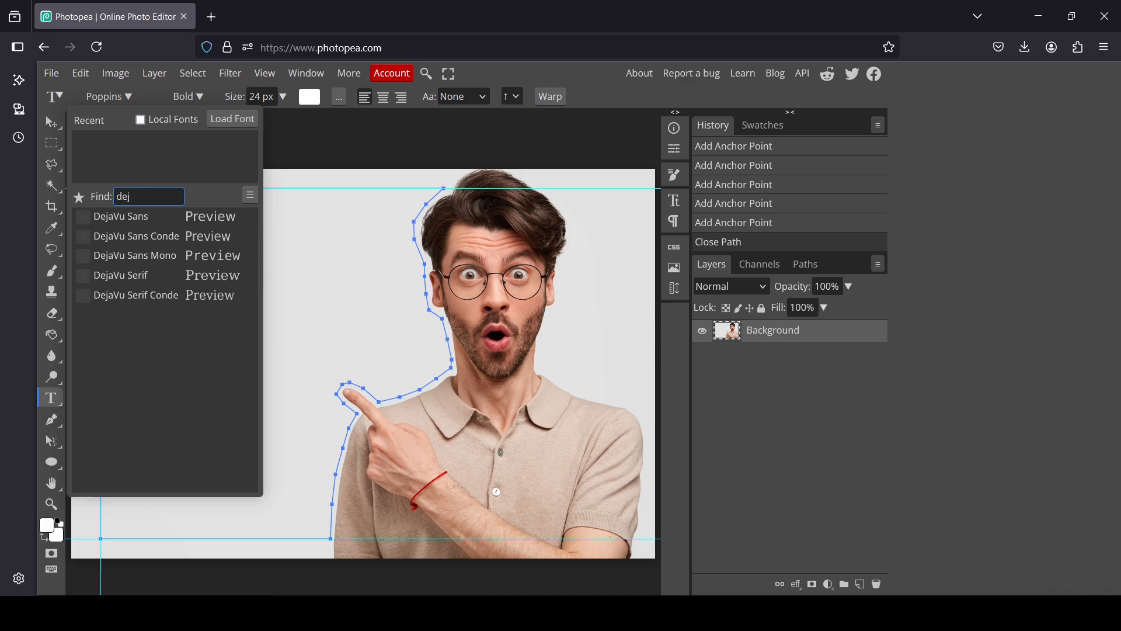
{"action": "left_click", "coordinate": [169, 216]}
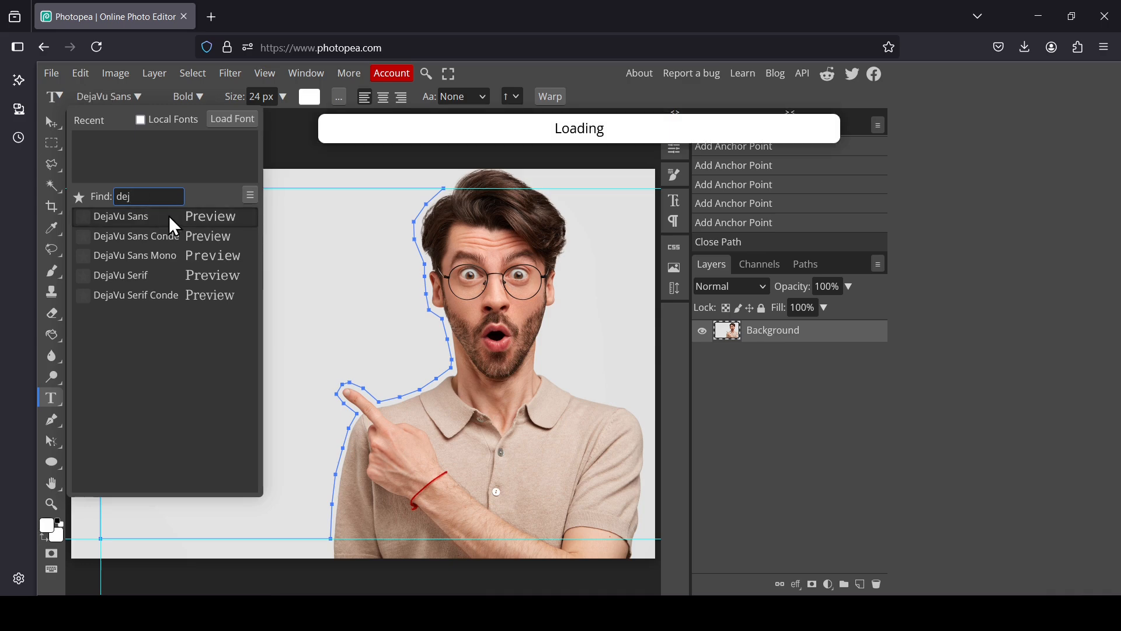
{"action": "left_click", "coordinate": [199, 100]}
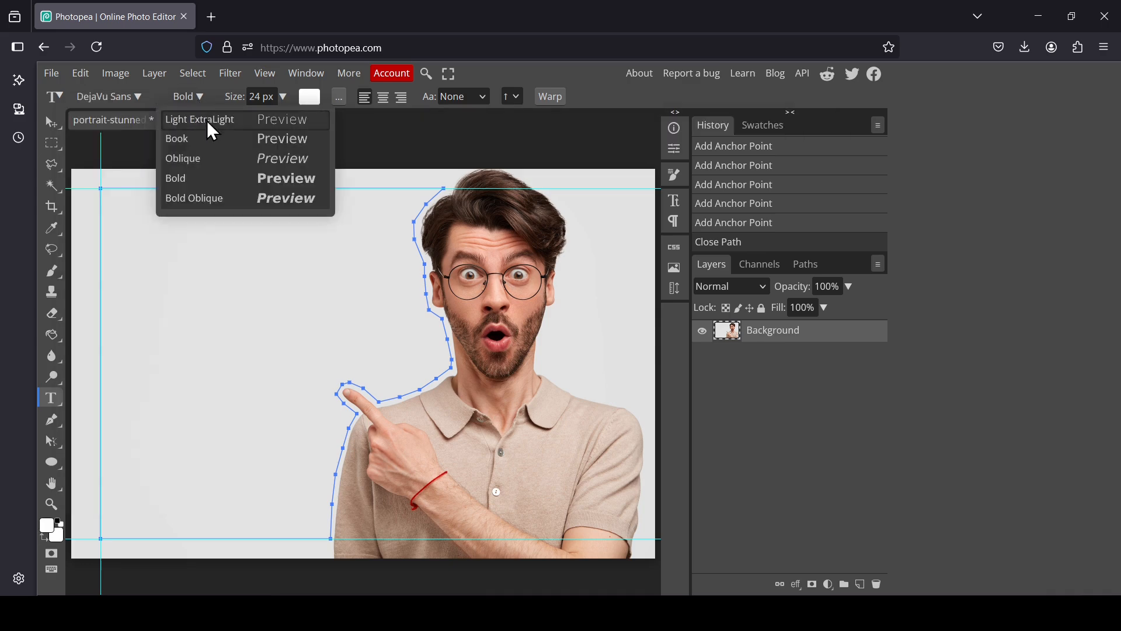
{"action": "left_click", "coordinate": [234, 138]}
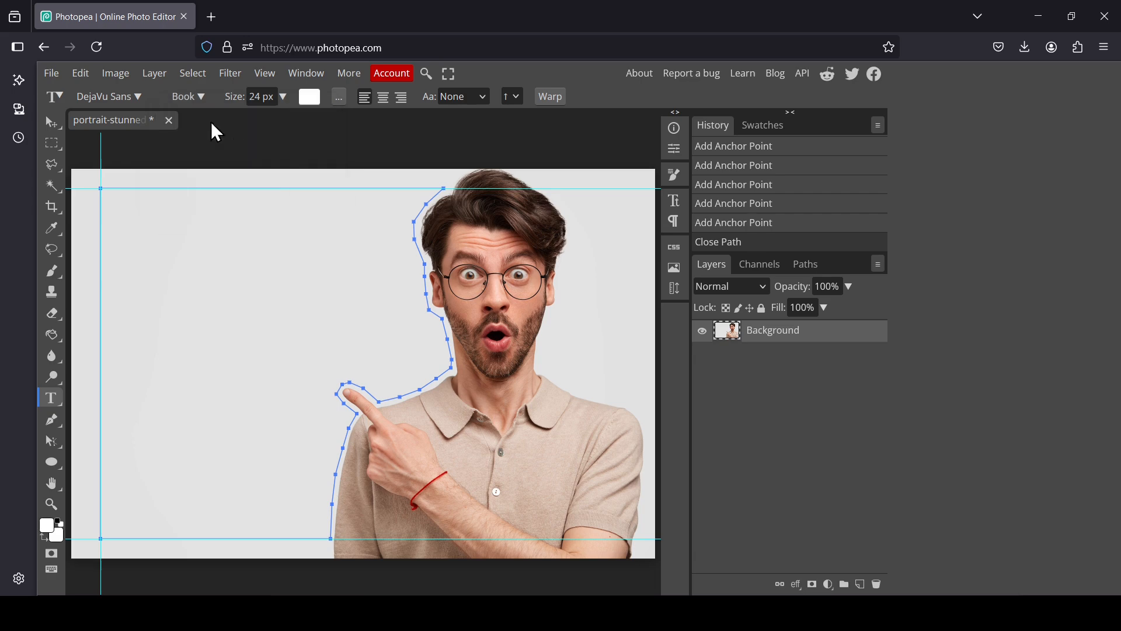
- Set the text size to 30 px and the text colour to black (000000)
{"action": "left_click", "coordinate": [261, 96]}
{"action": "type", "text": "30"}
{"action": "left_click", "coordinate": [320, 107]}
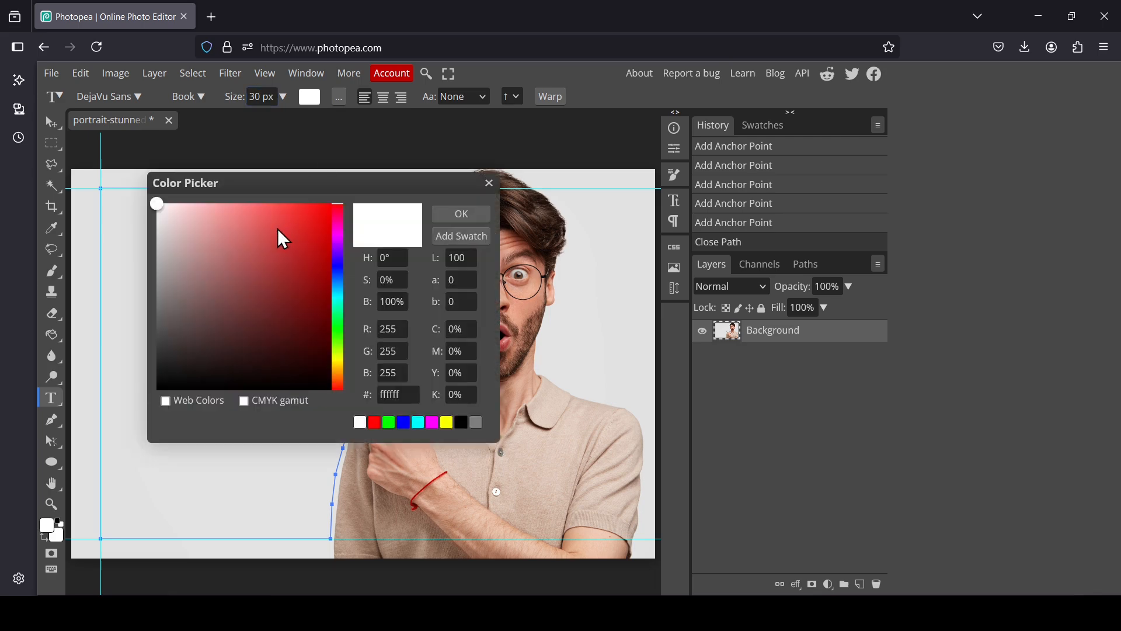
{"action": "left_click", "coordinate": [309, 329]}
{"action": "left_click", "coordinate": [332, 389]}
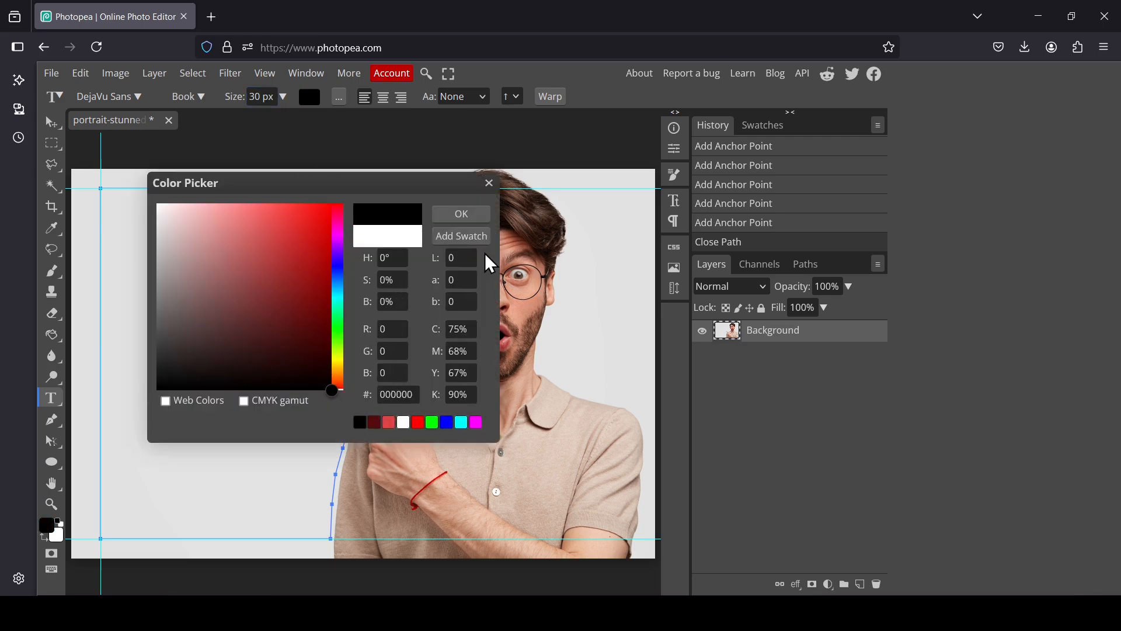
{"action": "left_click", "coordinate": [461, 214]}
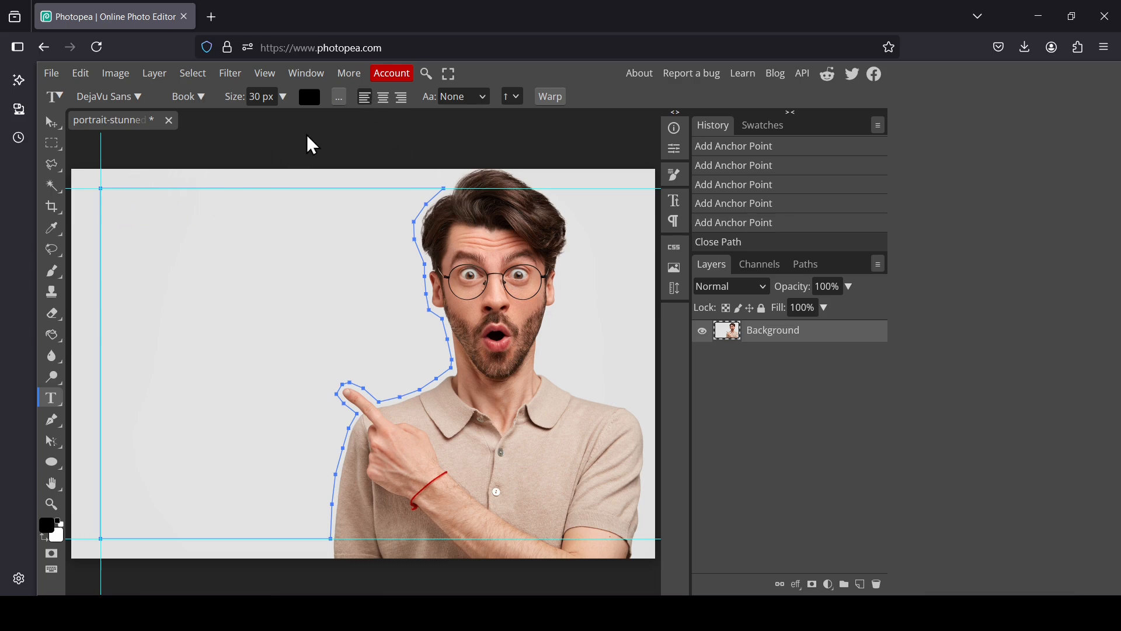
- Switch to the text editor holding the Lorem Ipsum paragraphs and select and copy the entire text
{"action": "key", "text": "alt+Tab"}
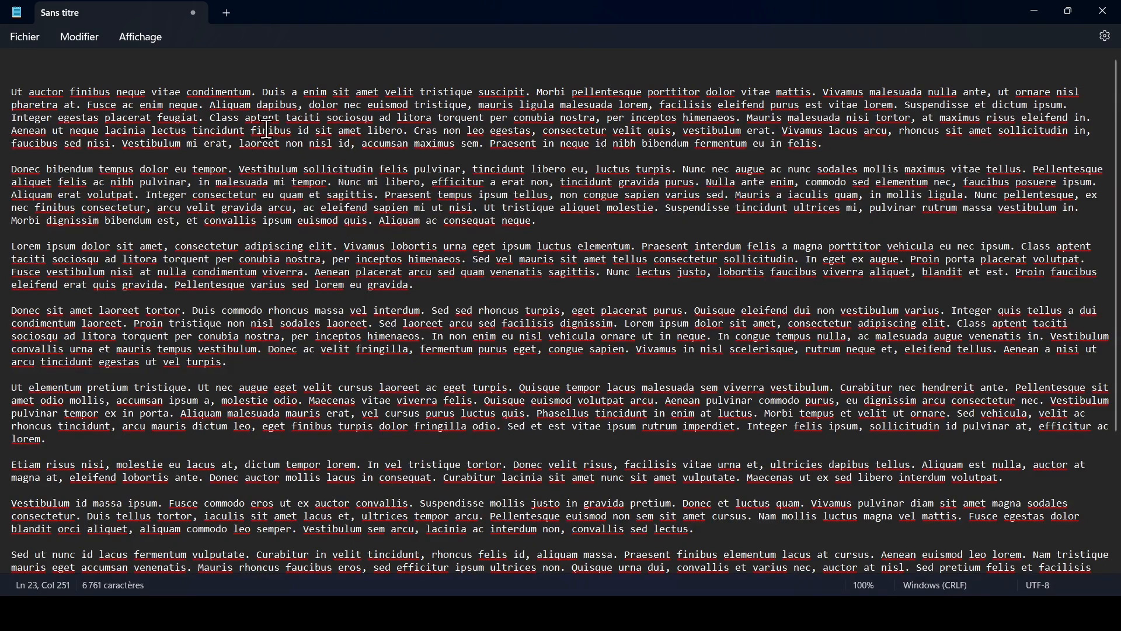
{"action": "scroll", "coordinate": [267, 129], "scroll_direction": "down", "scroll_amount": 5}
{"action": "key", "text": "ctrl+a"}
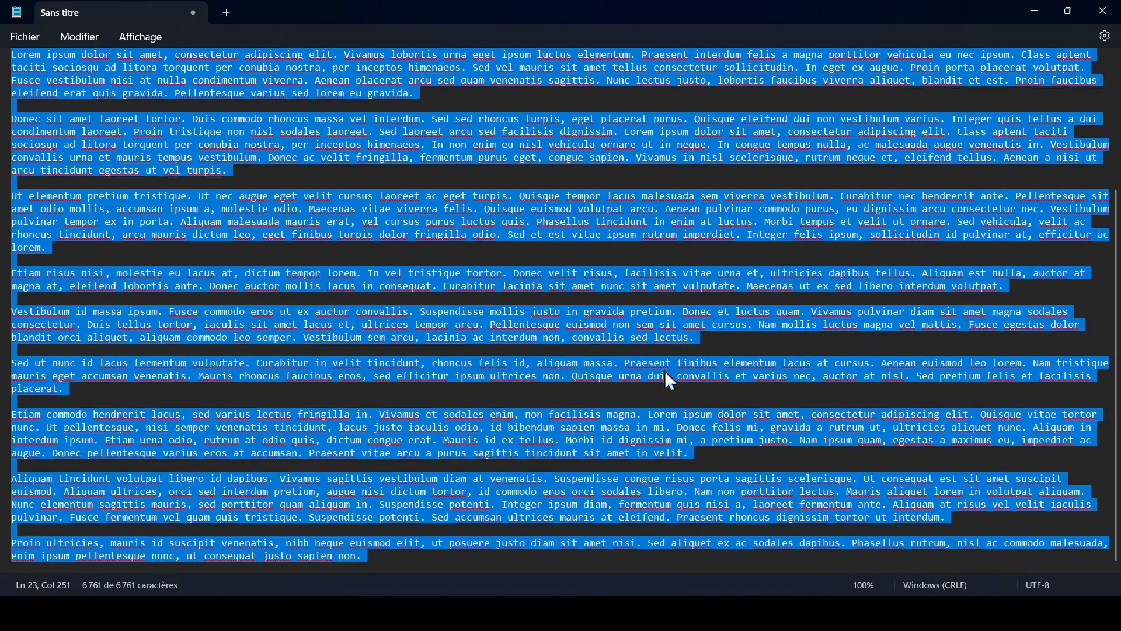
- Switch back to Photopea, paste the copied text inside the closed path, and remove the blank line before its first paragraph
{"action": "key", "text": "alt+Tab"}
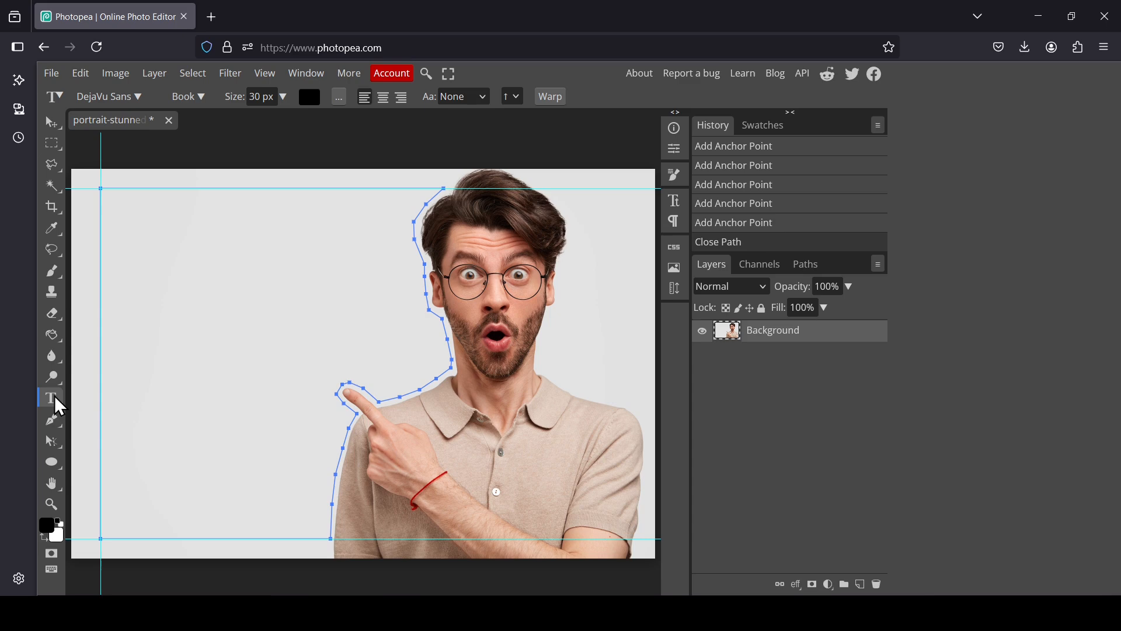
{"action": "left_click", "coordinate": [194, 255]}
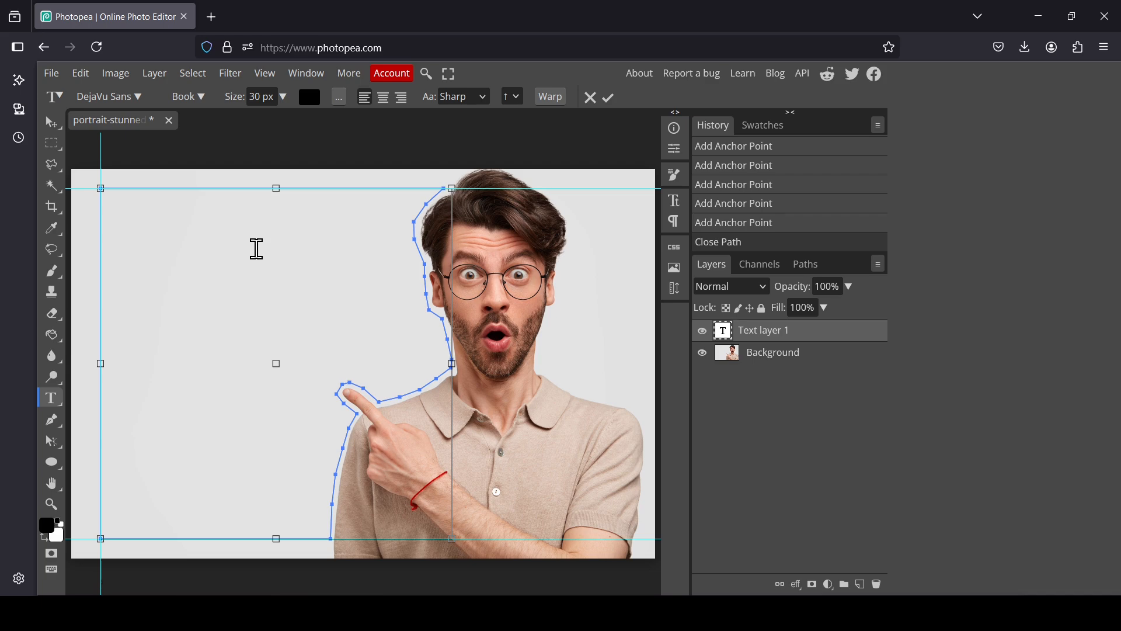
{"action": "key", "text": "ctrl+v"}
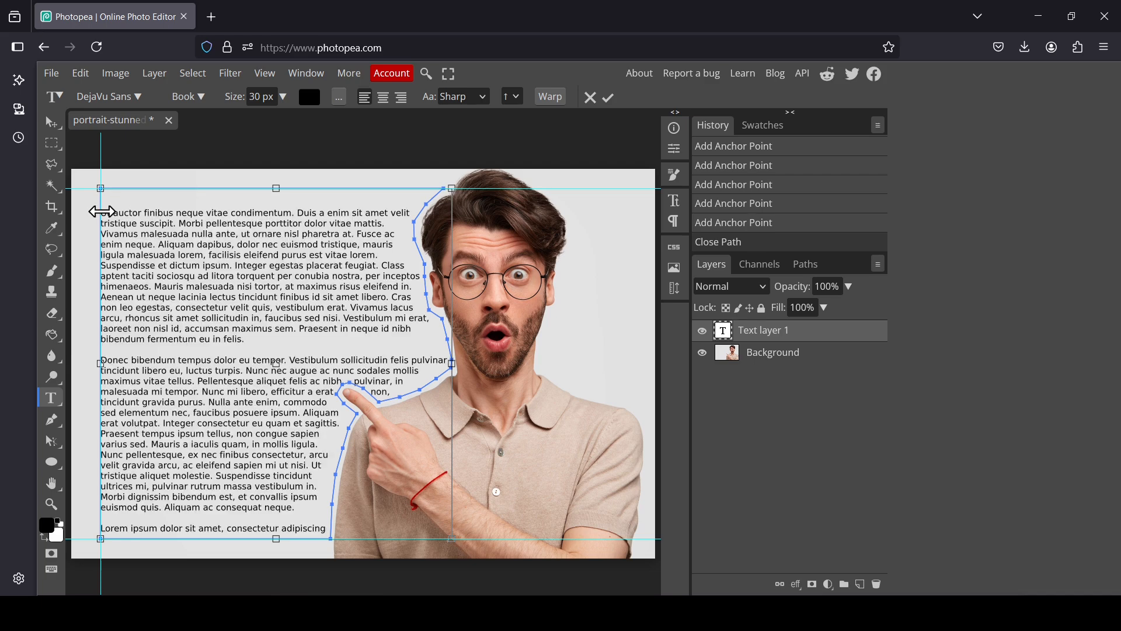
{"action": "left_click", "coordinate": [114, 213]}
{"action": "key", "text": "BackSpace"}
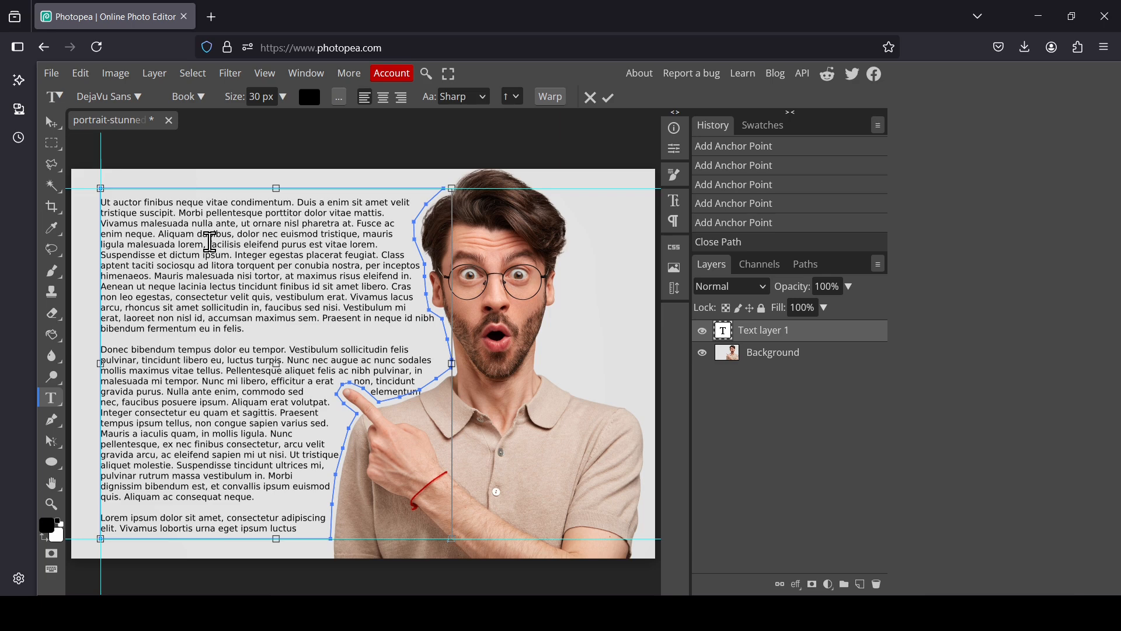
- Set the size of all the text in the path to 35 px
{"action": "key", "text": "ctrl+a"}
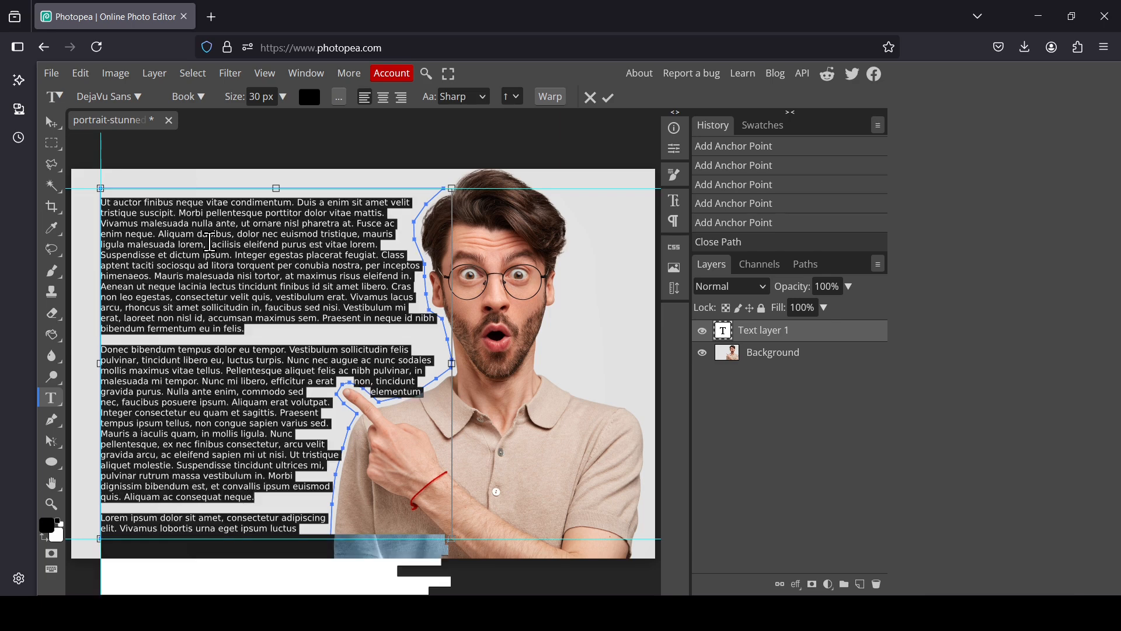
{"action": "left_click", "coordinate": [256, 98]}
{"action": "type", "text": "35"}
{"action": "key", "text": "Return"}
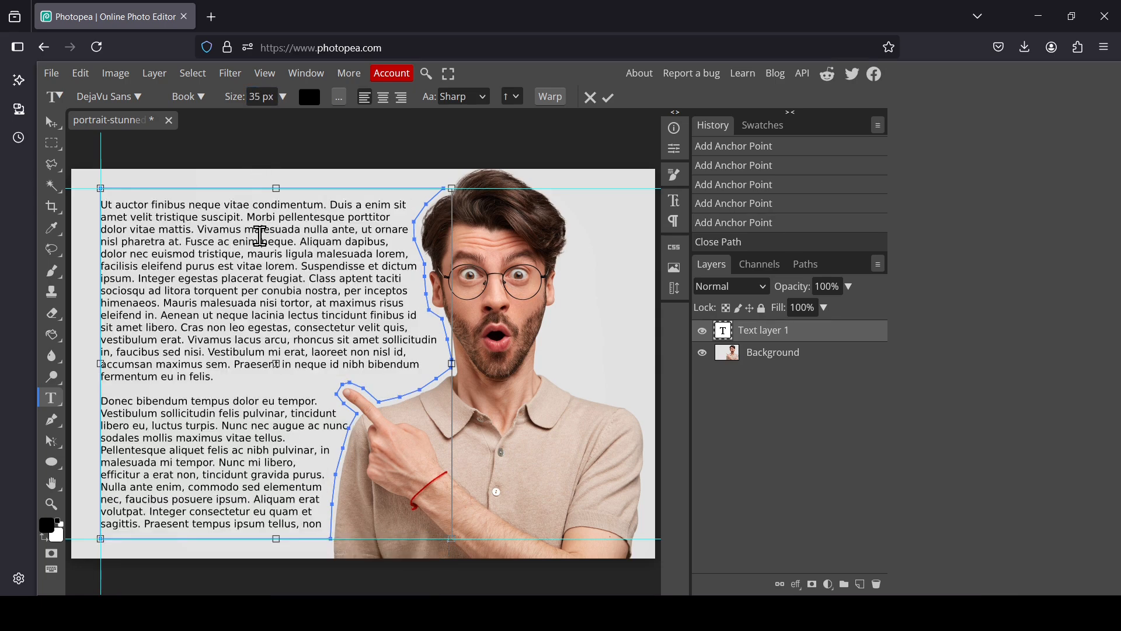
- Change the font of the selected text to DejaVu Serif
{"action": "left_click", "coordinate": [139, 97]}
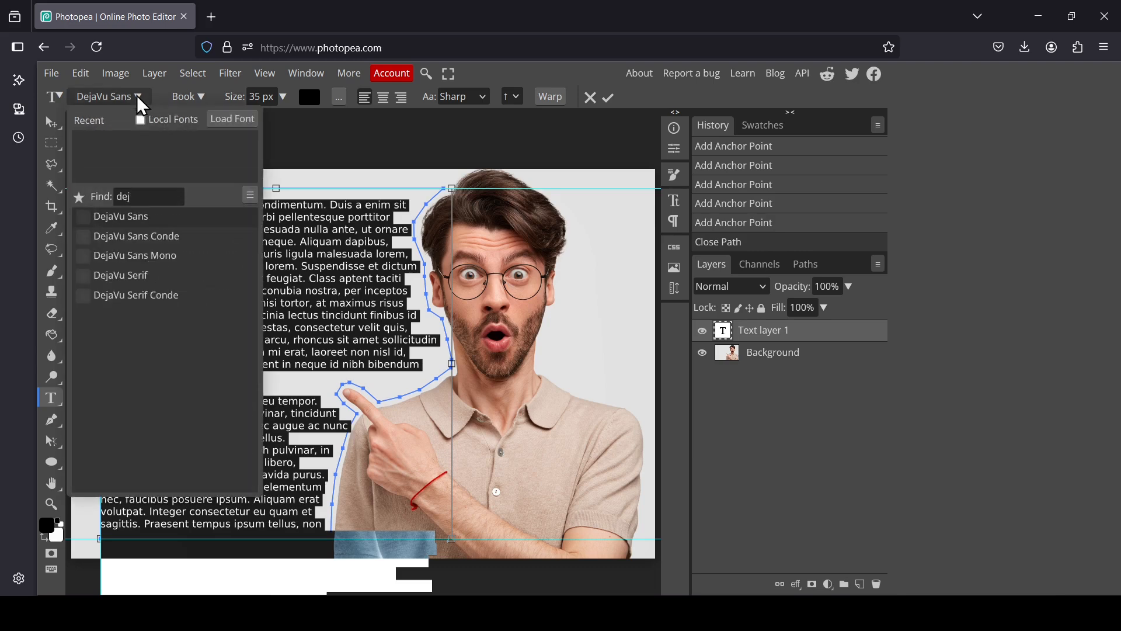
{"action": "left_click", "coordinate": [176, 283]}
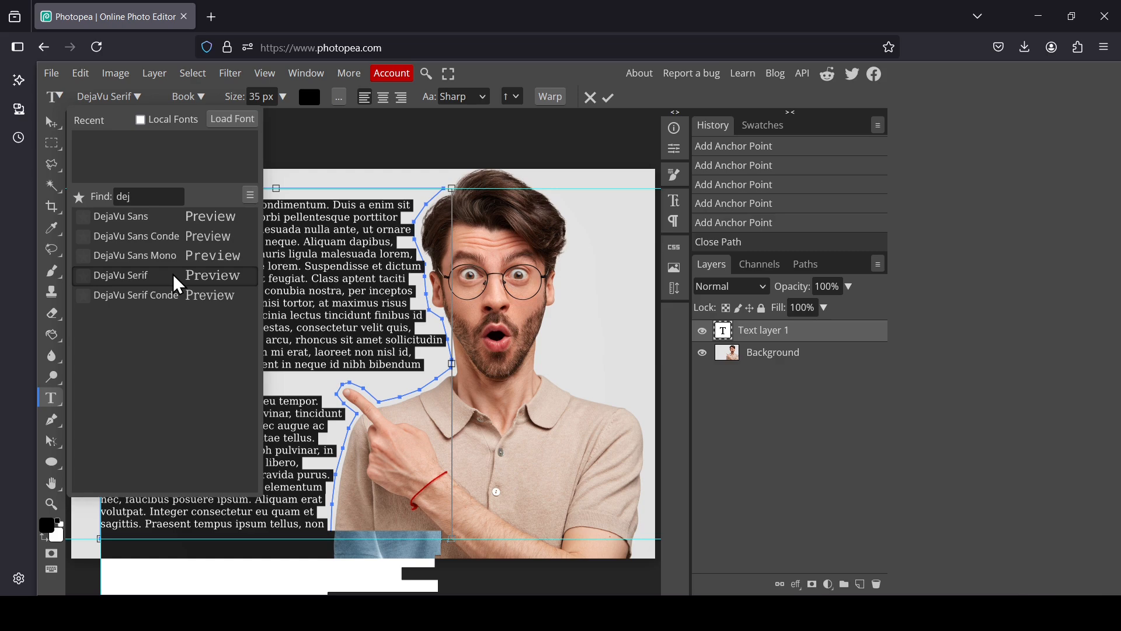
{"action": "left_click", "coordinate": [177, 285]}
{"action": "left_click", "coordinate": [262, 255]}
- Try centre and right alignment on the first paragraph, and return it to left alignment
{"action": "left_click", "coordinate": [386, 97]}
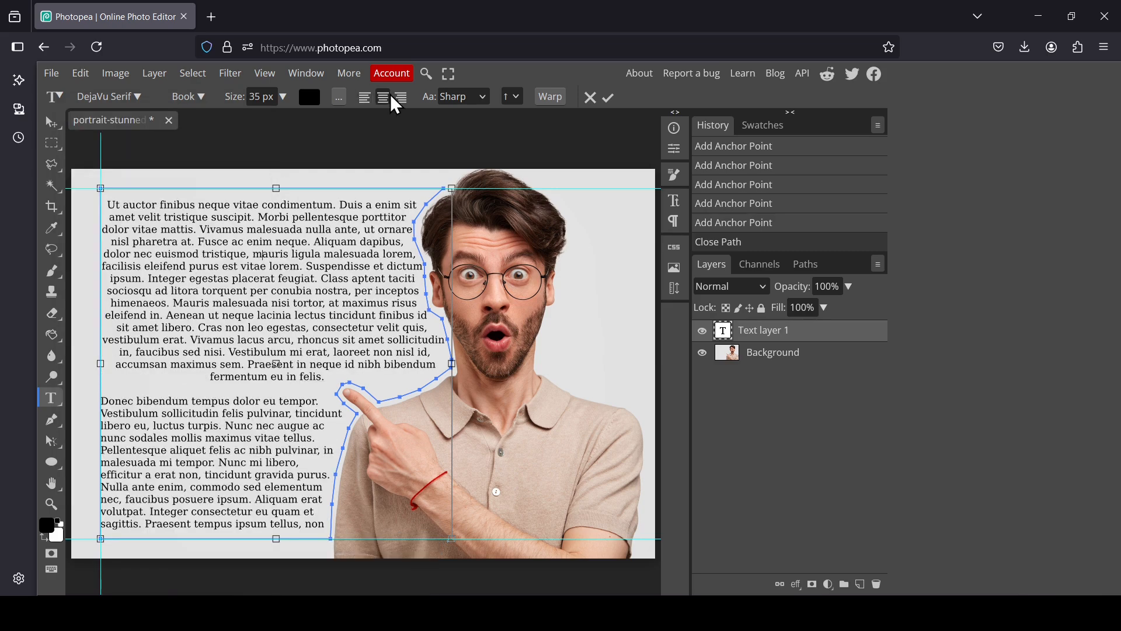
{"action": "left_click", "coordinate": [402, 98]}
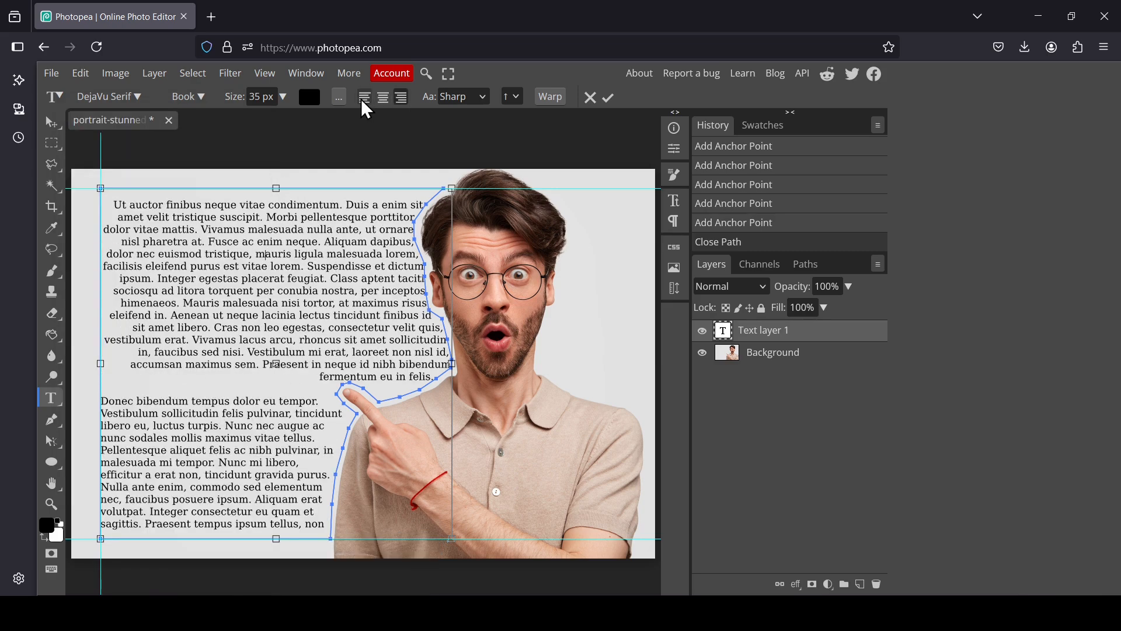
{"action": "left_click", "coordinate": [365, 98]}
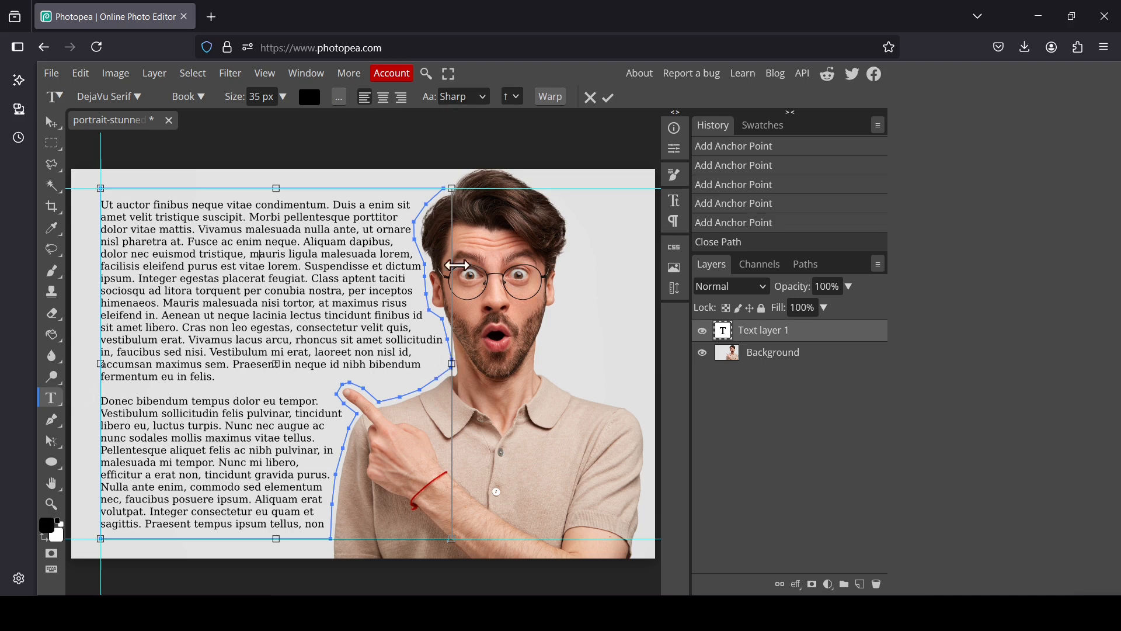
- Slightly adjust the text frame's right edge, and join the second paragraph directly to the end of the first
{"action": "mouse_move", "coordinate": [452, 363]}
{"action": "left_mouse_down"}
{"action": "mouse_move", "coordinate": [537, 359]}
{"action": "mouse_move", "coordinate": [457, 362]}
{"action": "left_mouse_up"}
{"action": "left_click_drag", "start_coordinate": [450, 363], "coordinate": [452, 363]}
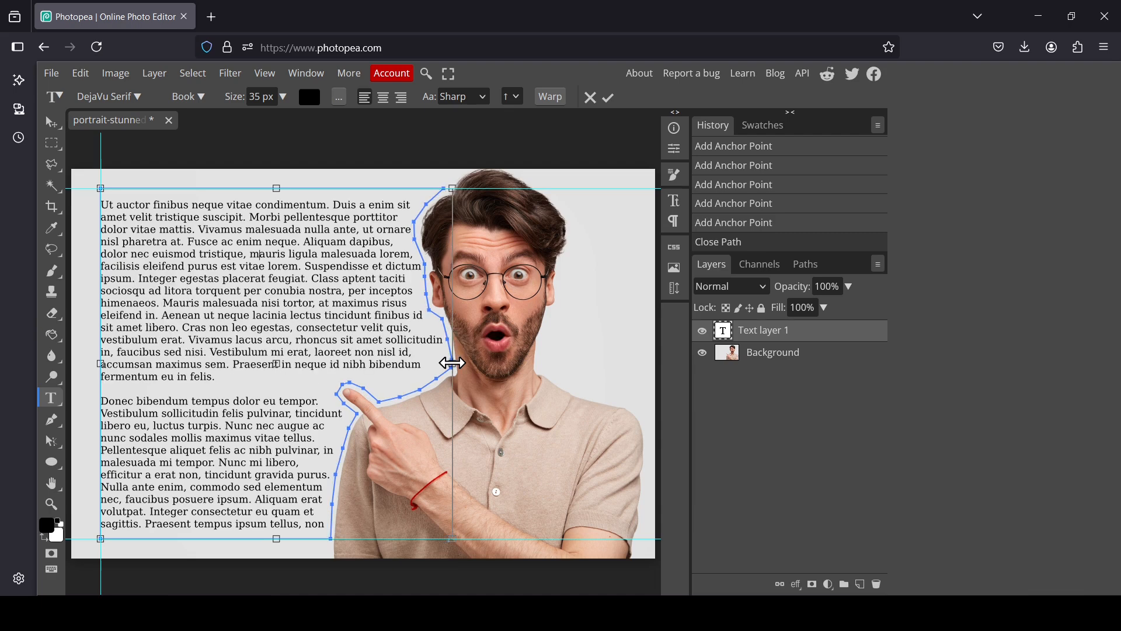
{"action": "left_click", "coordinate": [115, 402]}
{"action": "key", "text": "BackSpace"}
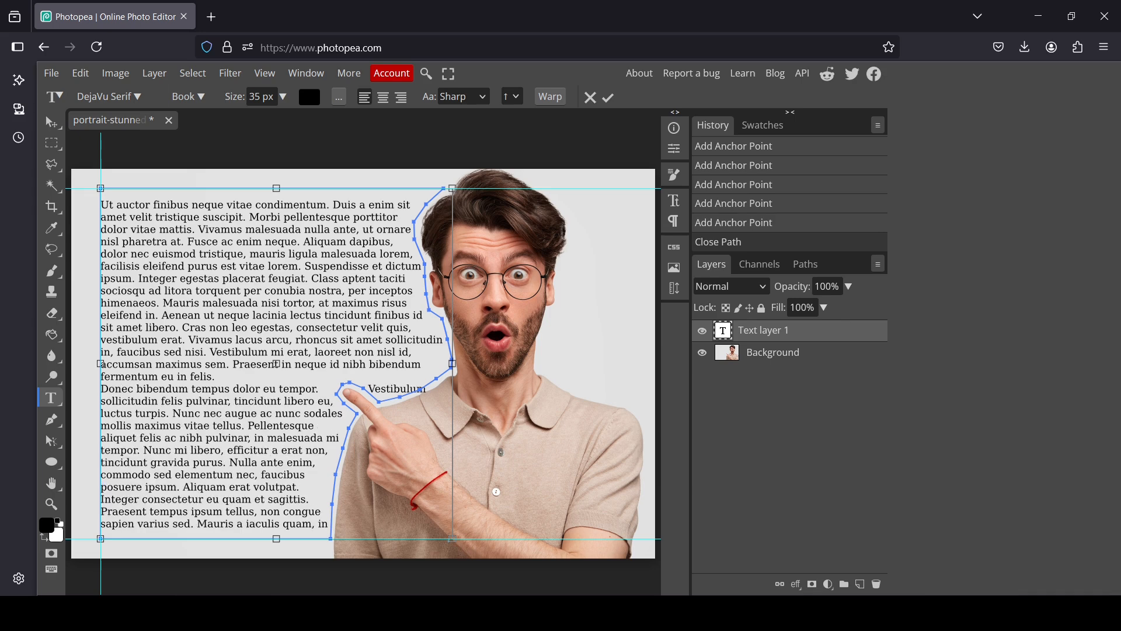
{"action": "key", "text": "BackSpace"}
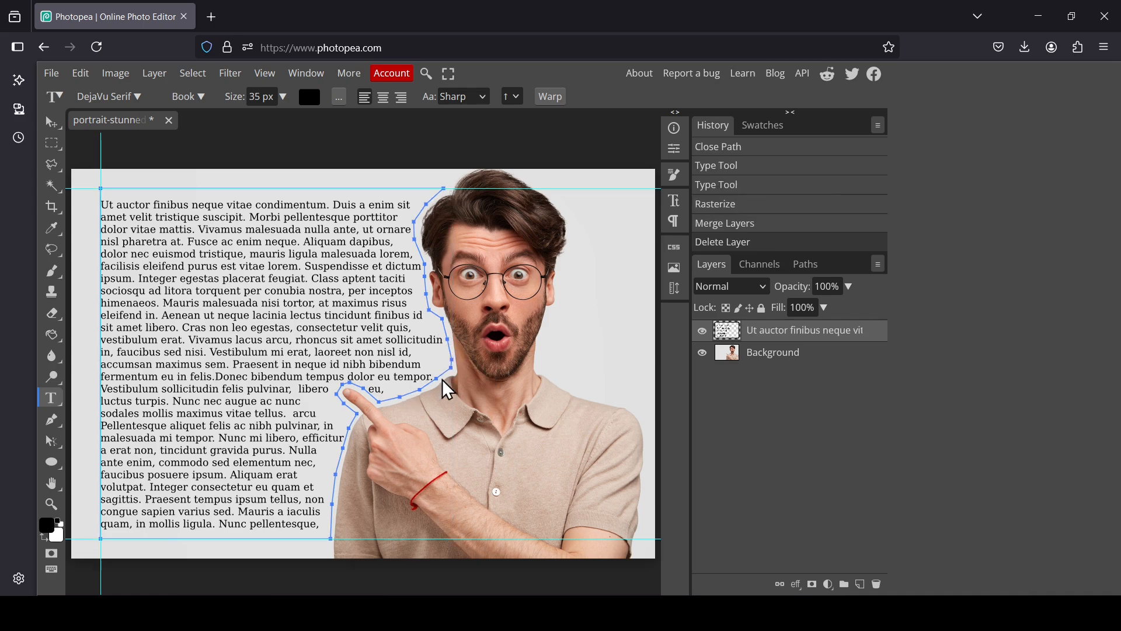
- Delete the Work Path around the text and return to the layer list
{"action": "left_click", "coordinate": [803, 266]}
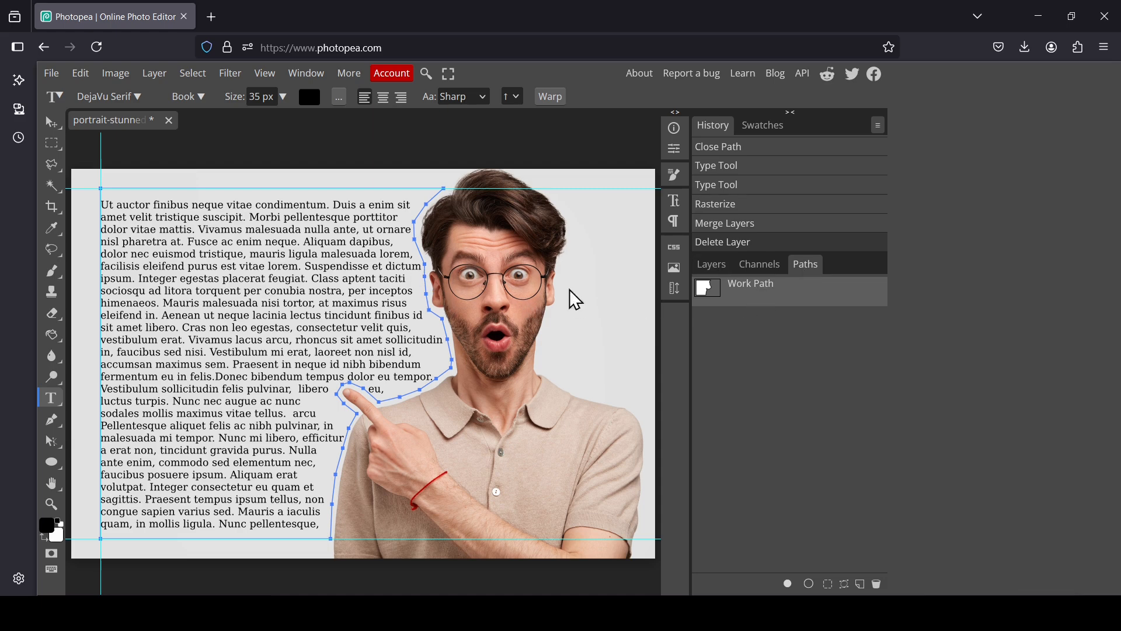
{"action": "left_click", "coordinate": [876, 582]}
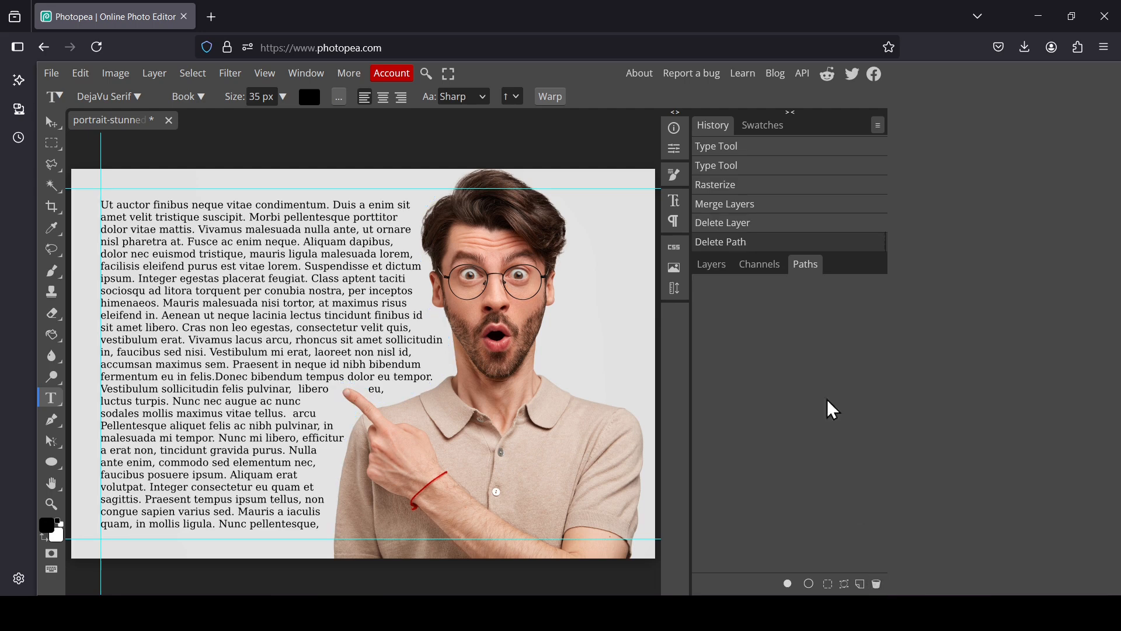
{"action": "left_click", "coordinate": [714, 264]}
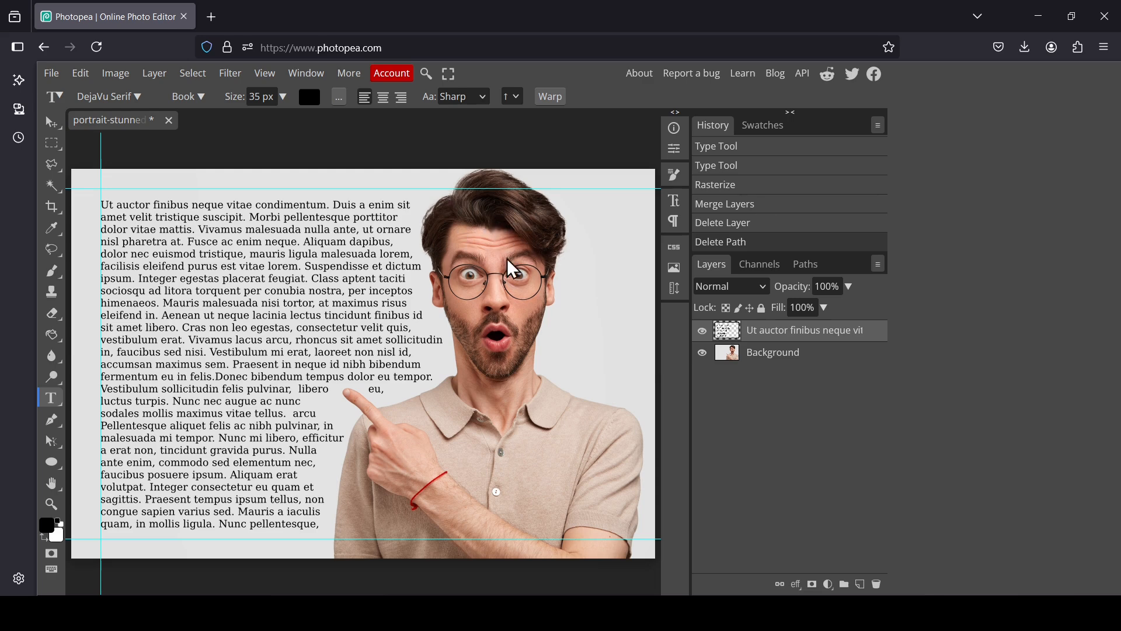
- Clear all guides from the portrait document
{"action": "left_click", "coordinate": [432, 76]}
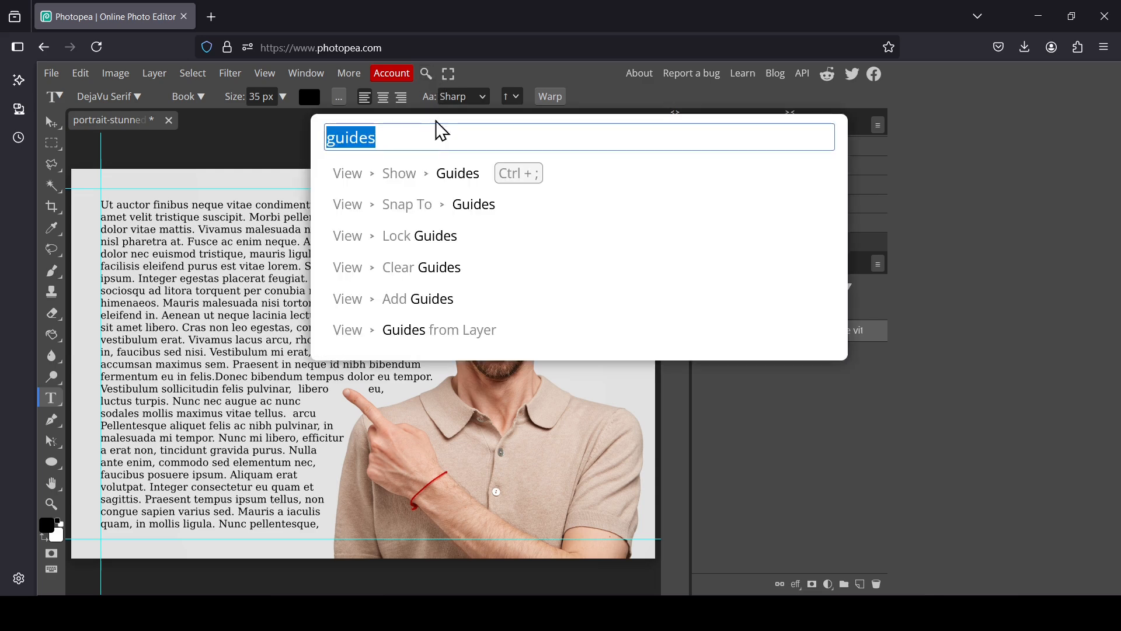
{"action": "left_click", "coordinate": [429, 139]}
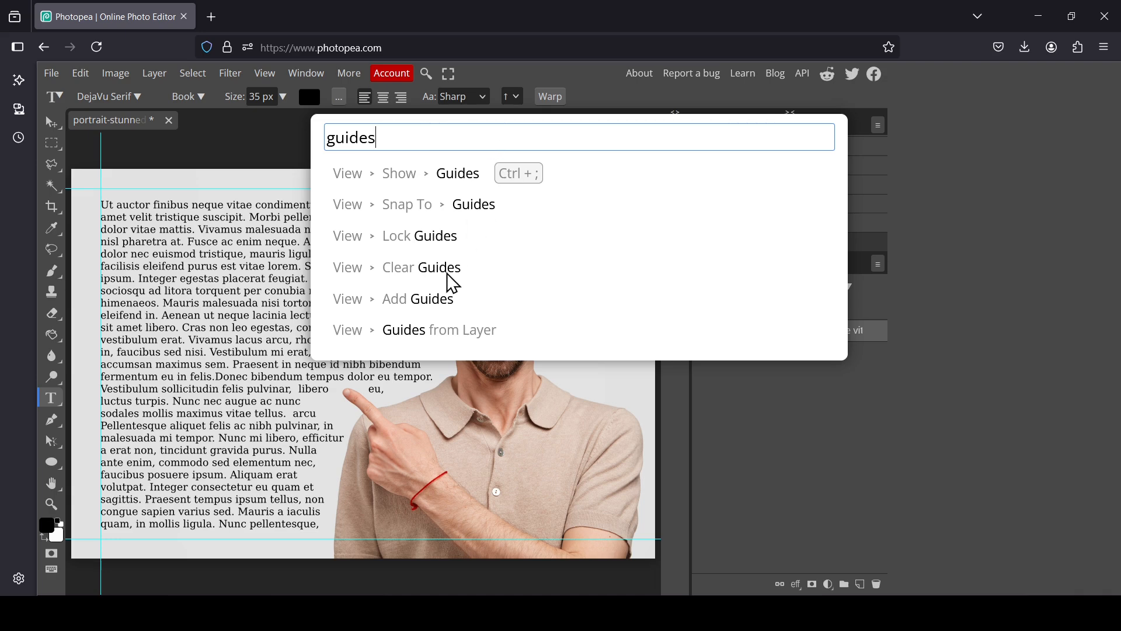
{"action": "left_click", "coordinate": [464, 270]}
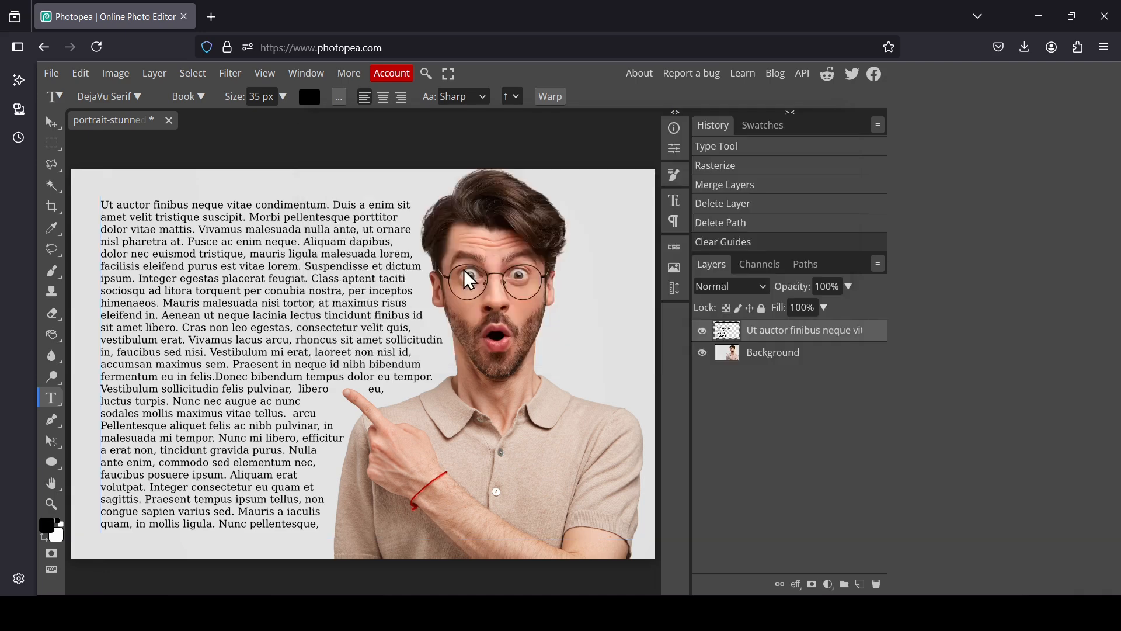
{"action": "left_click", "coordinate": [265, 75]}
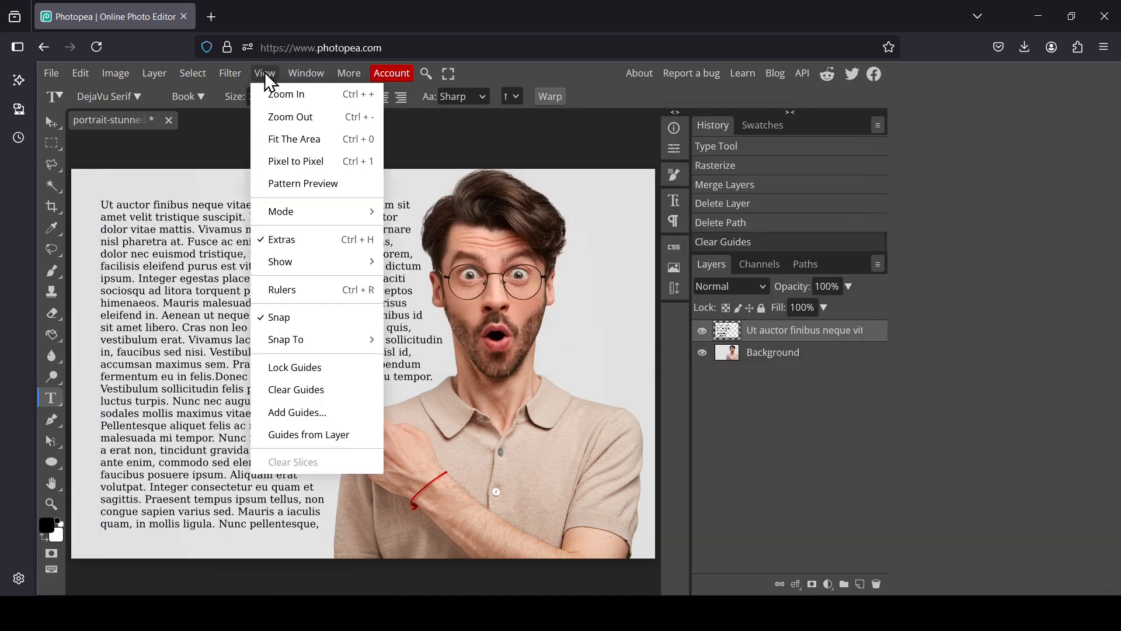
{"action": "left_click", "coordinate": [336, 389]}
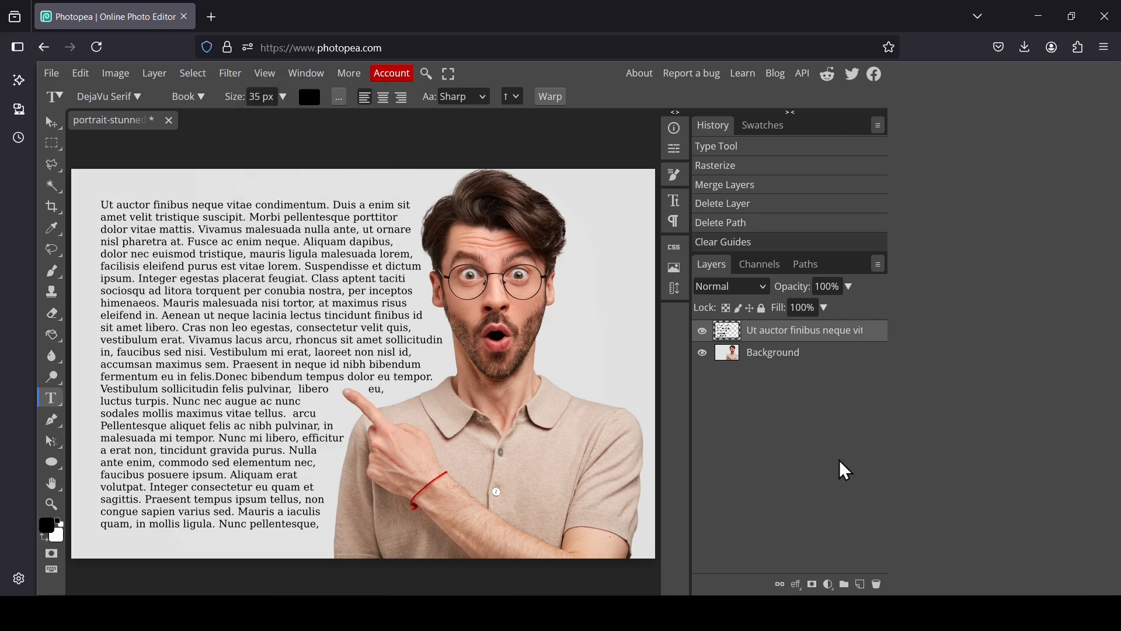